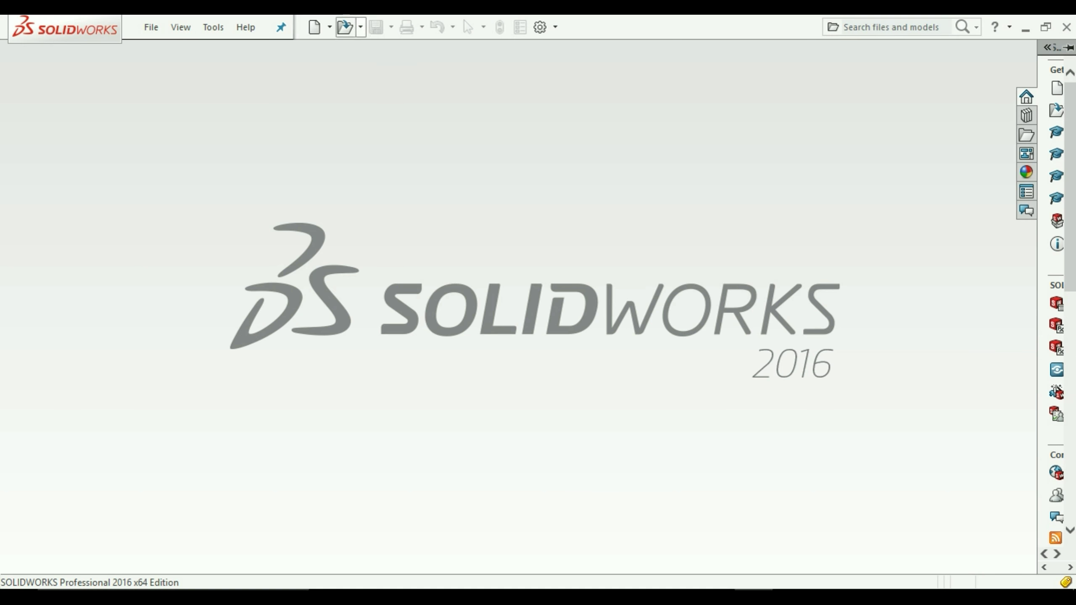
# Create a new blank part document, Part1
pyautogui.click(315, 27)
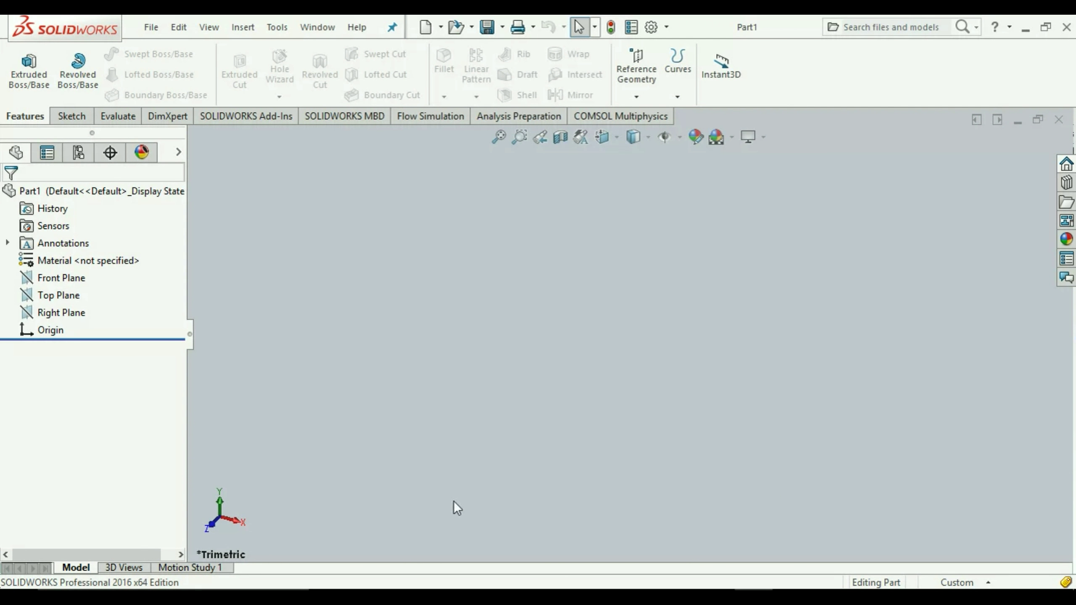
# Pick Right Plane in the FeatureManager tree as the disc's sketch plane
pyautogui.click(69, 118)
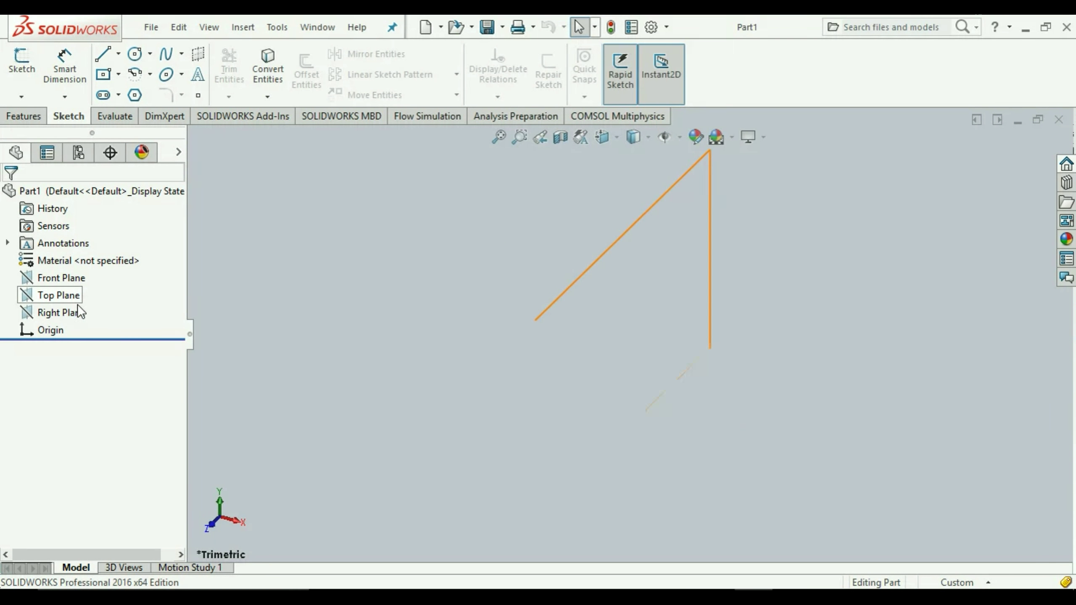
pyautogui.click(63, 295)
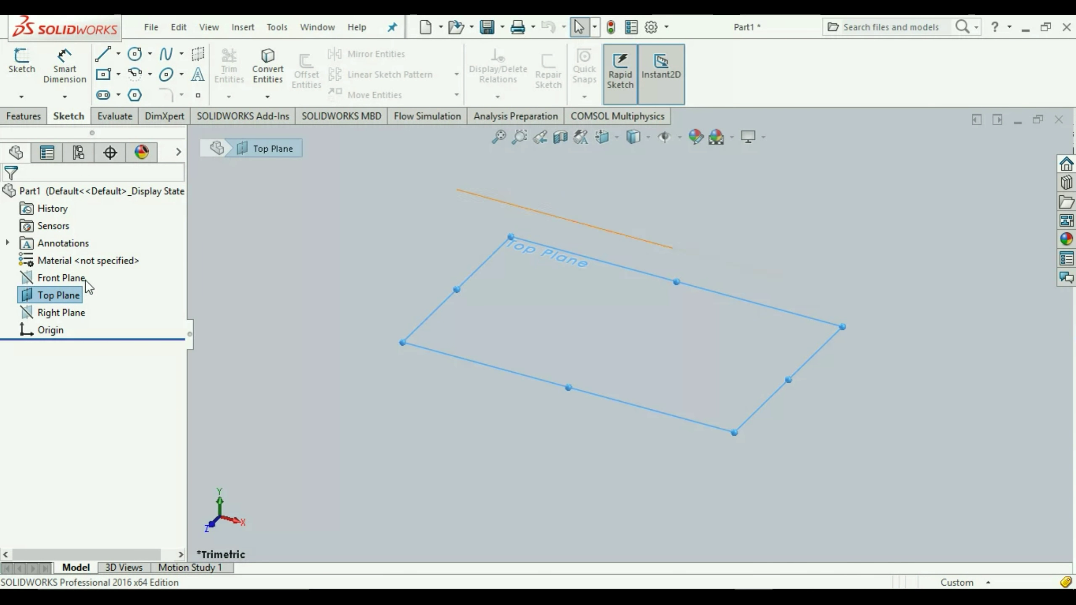
pyautogui.click(80, 279)
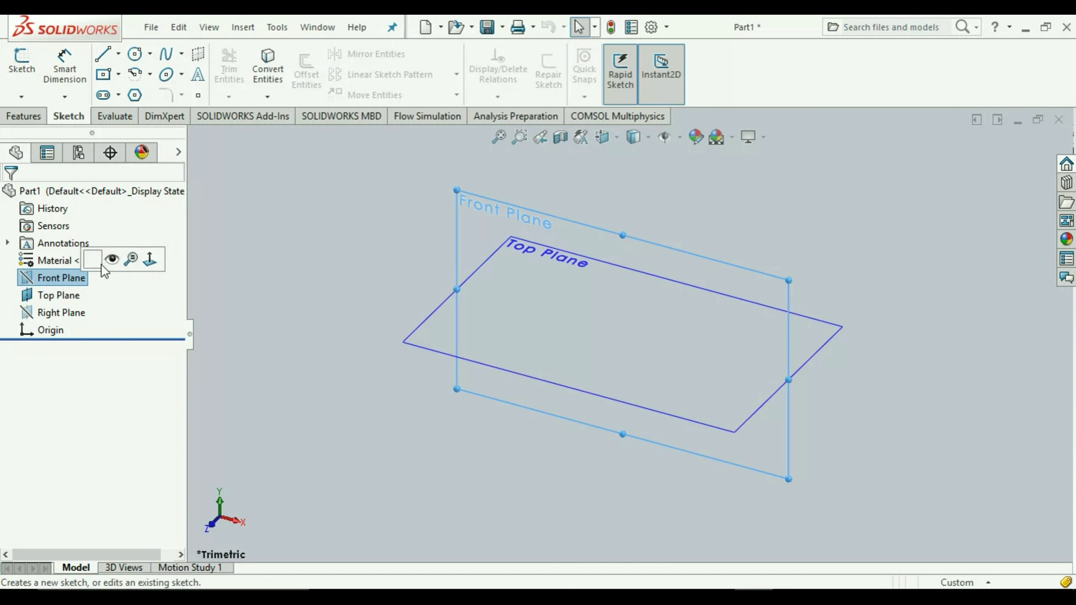
pyautogui.click(27, 311)
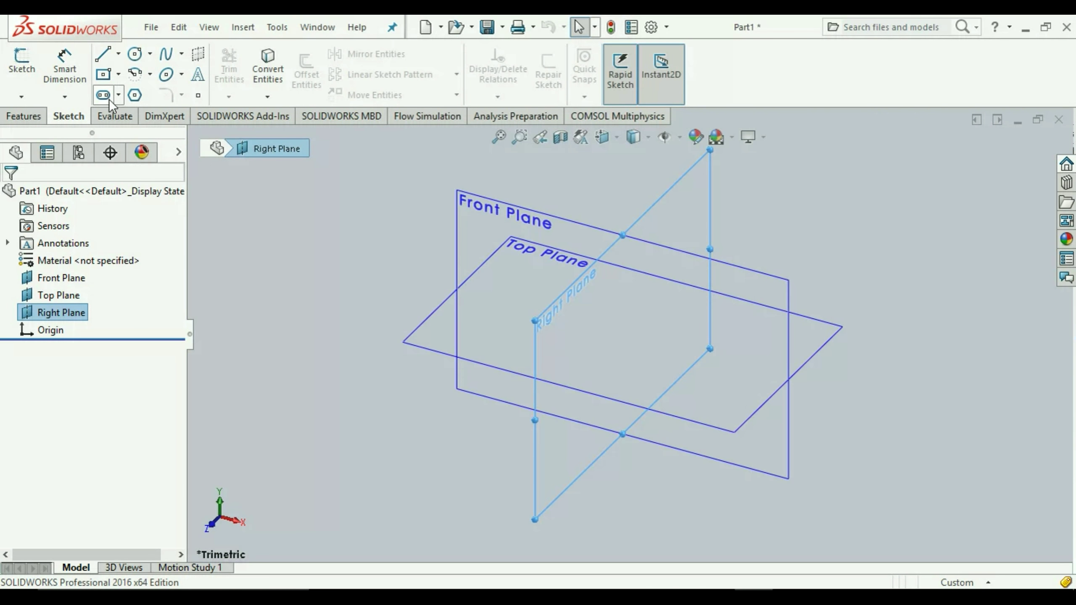
# Draw a circle of about 29.41 mm radius centred on the origin, then exit Sketch1
pyautogui.click(135, 53)
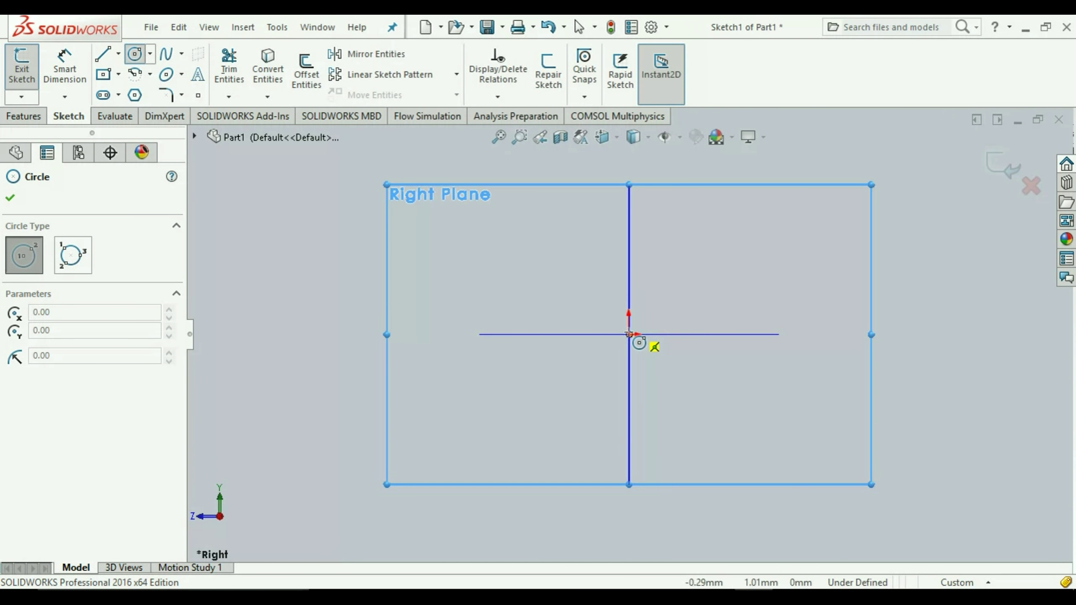
pyautogui.click(630, 254)
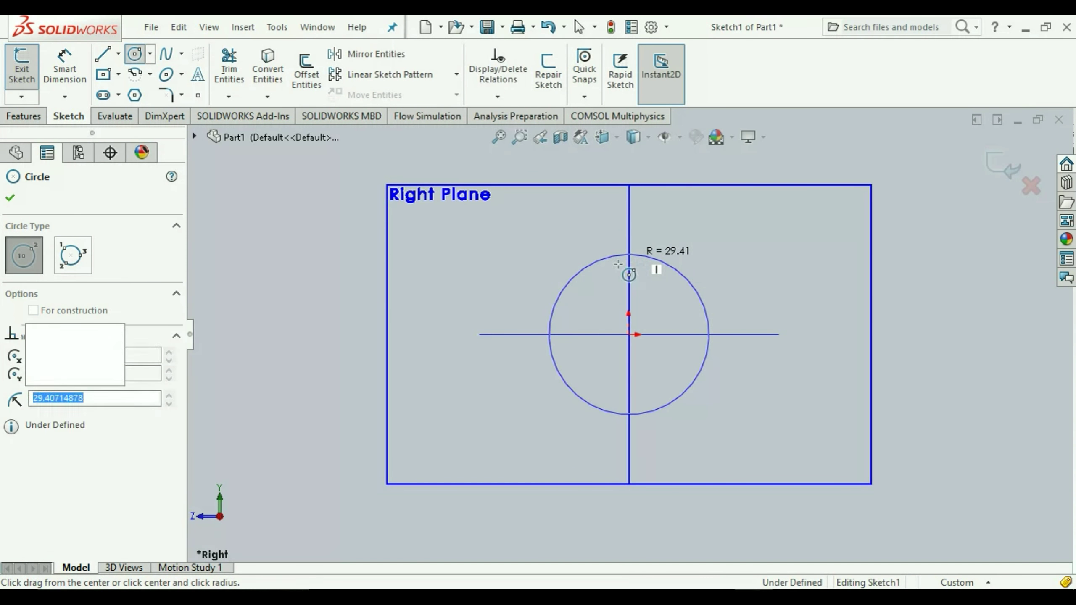
pyautogui.click(6, 196)
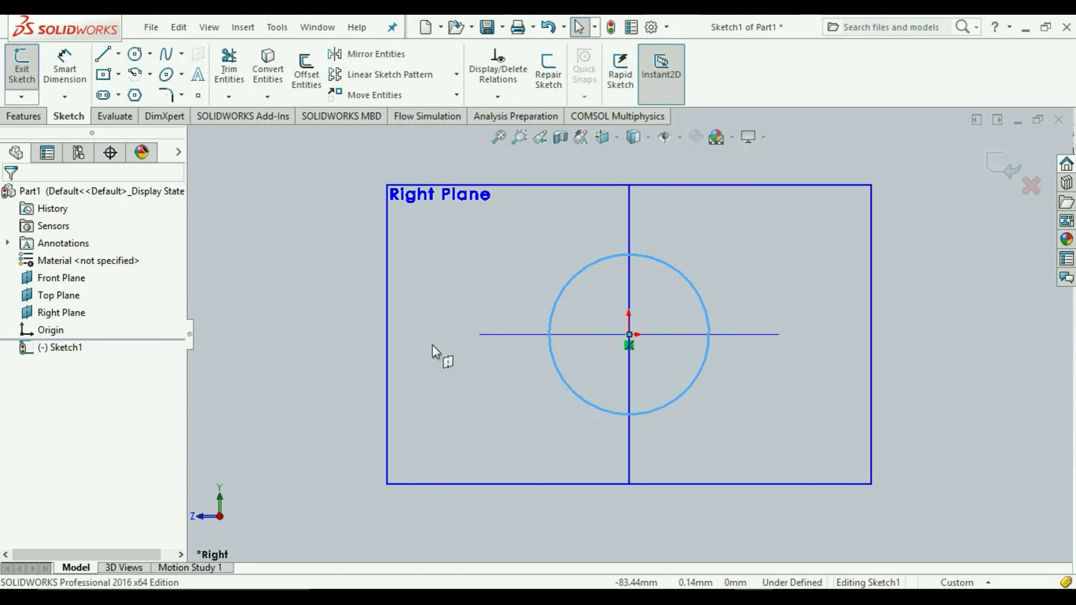
pyautogui.hotkey('ctrl', '7')
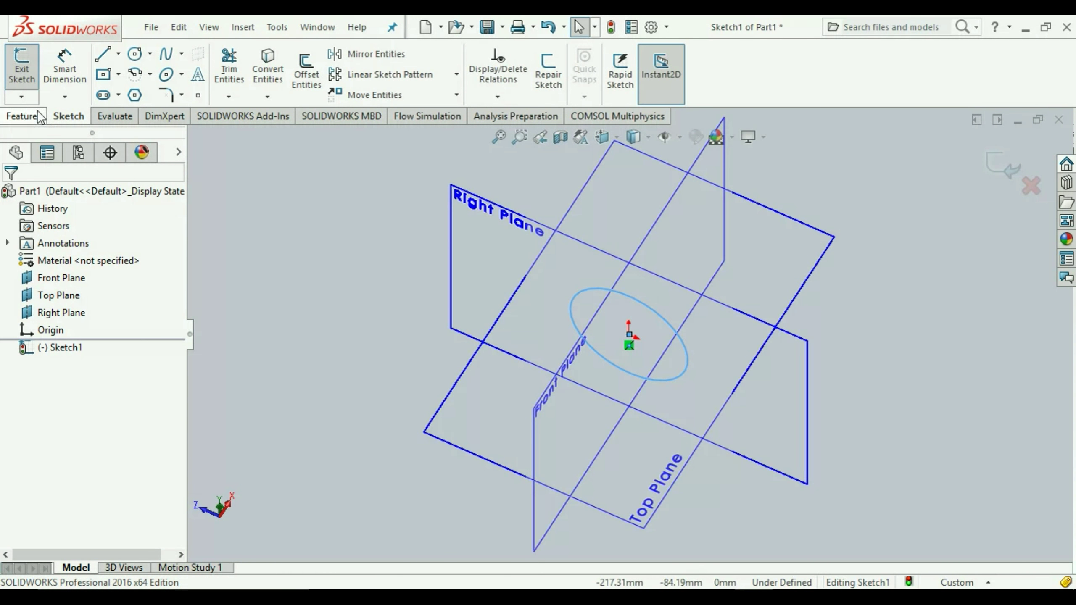
pyautogui.click(1003, 173)
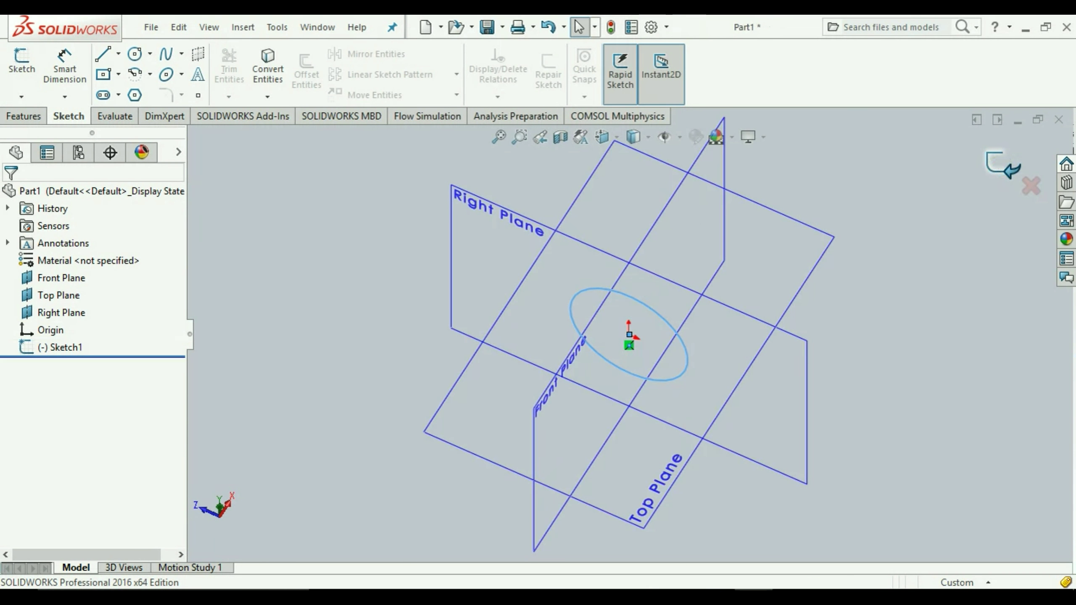
# Extrude Sketch1 Blind 10.00 mm into the solid disc Boss-Extrude1
pyautogui.click(31, 115)
pyautogui.click(29, 68)
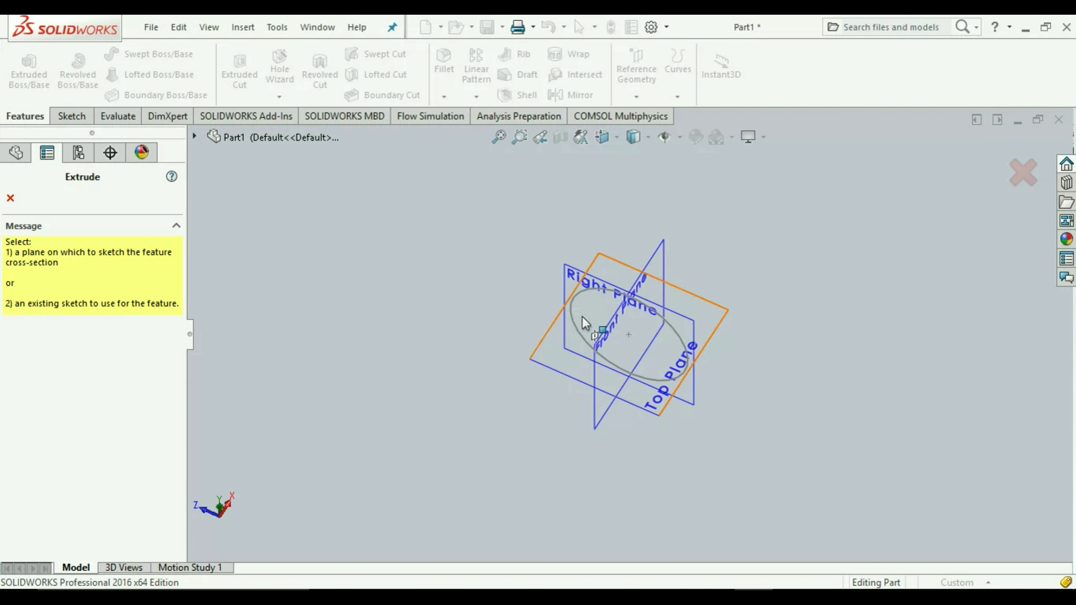
pyautogui.click(578, 335)
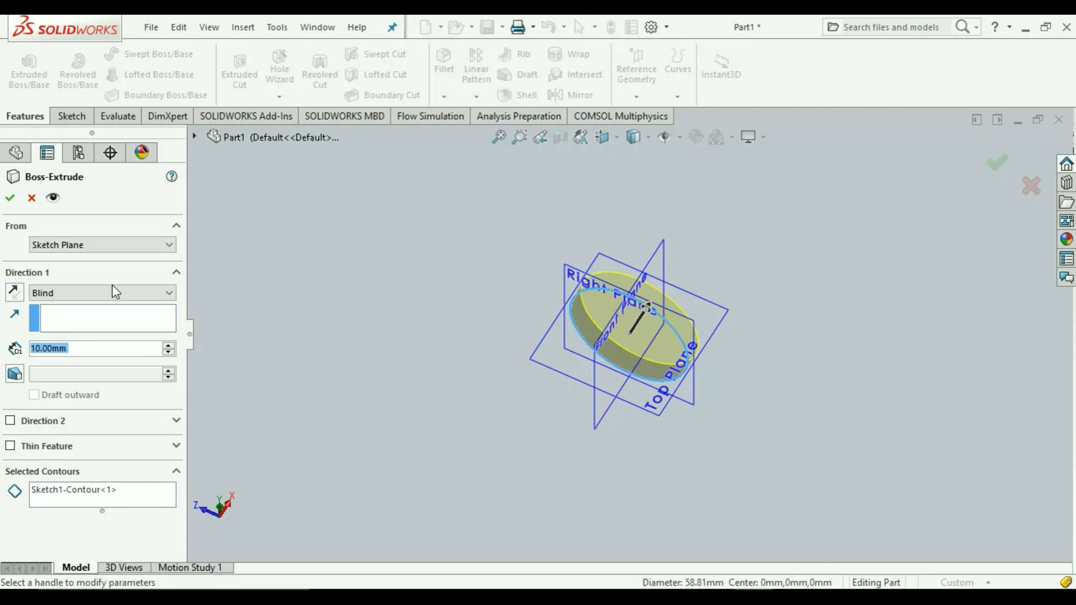
pyautogui.click(11, 199)
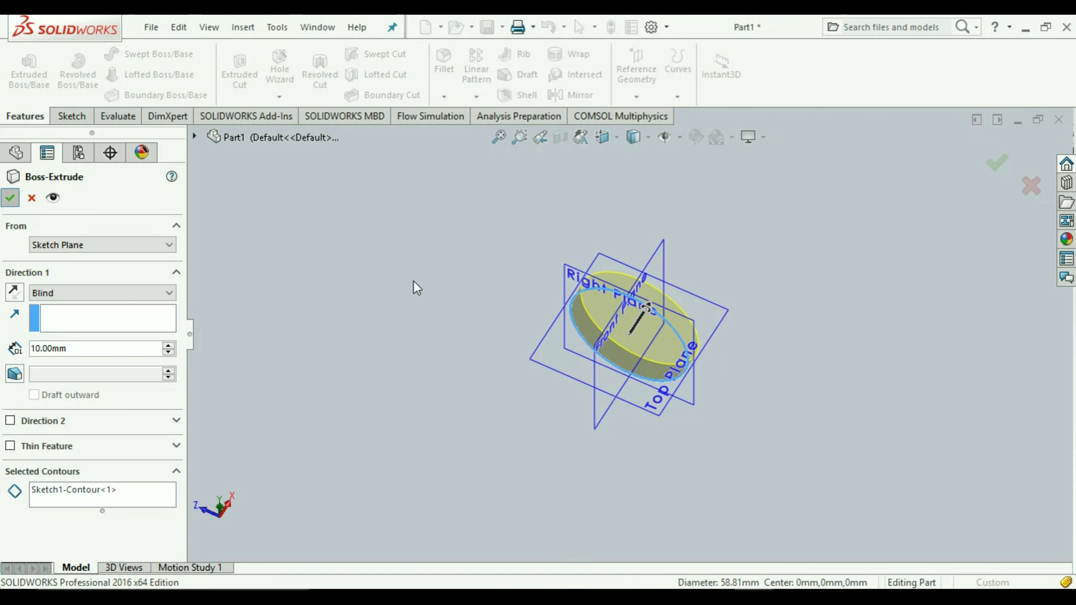
pyautogui.click(451, 288)
pyautogui.moveTo(824, 468)
pyautogui.mouseDown(button='middle')
pyautogui.moveTo(809, 348)
pyautogui.moveTo(859, 453)
pyautogui.moveTo(792, 473)
pyautogui.moveTo(823, 456)
pyautogui.mouseUp(button='middle')
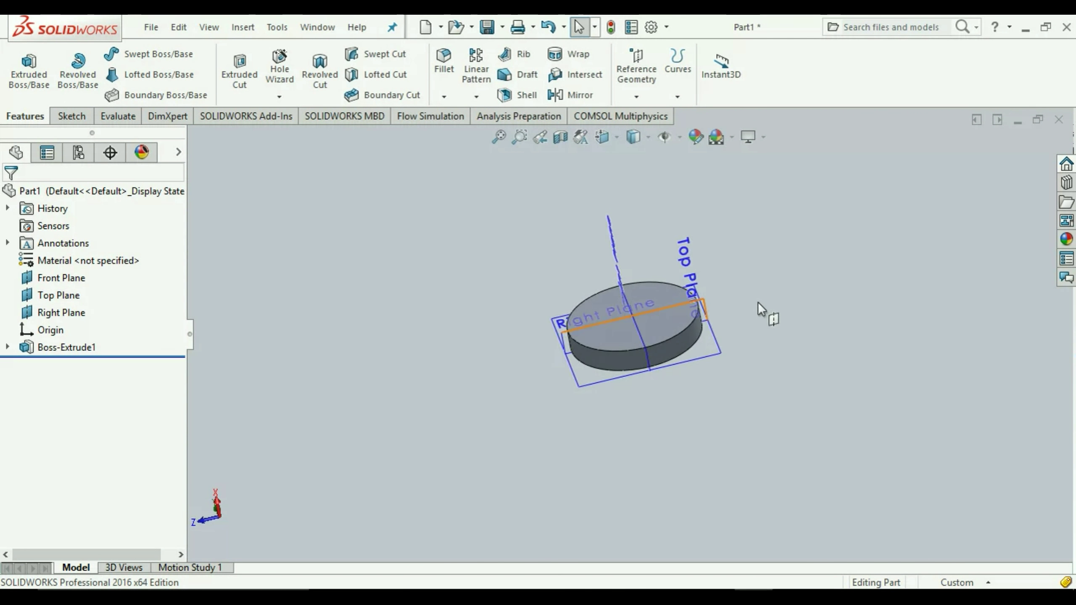
# Create reference axis Axis1 from the disc's cylindrical face
pyautogui.click(679, 98)
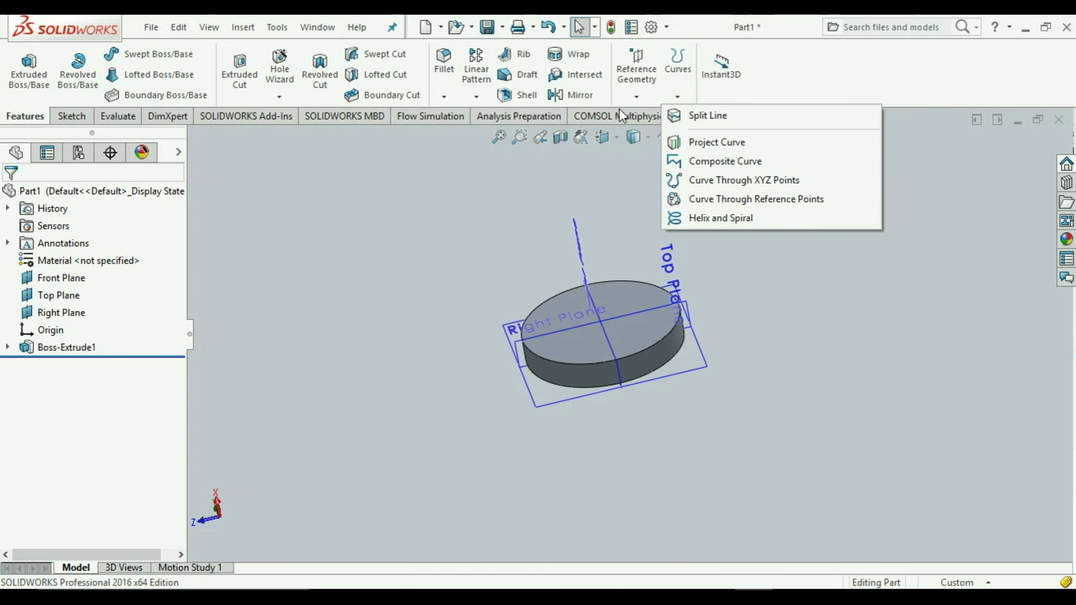
pyautogui.click(629, 102)
pyautogui.click(636, 97)
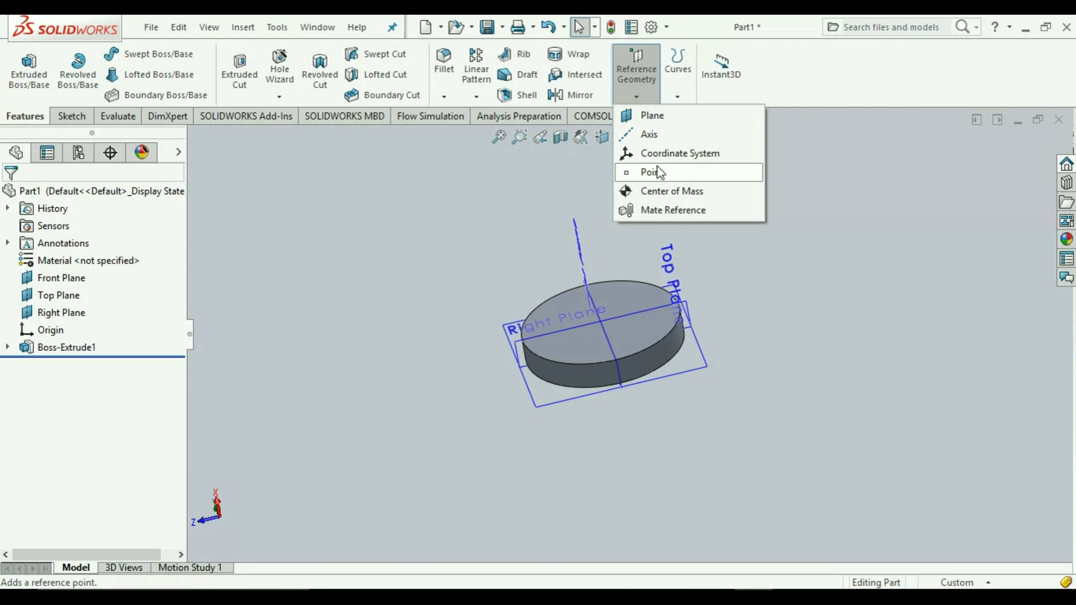
pyautogui.click(657, 134)
pyautogui.scroll(-2, 667, 403)
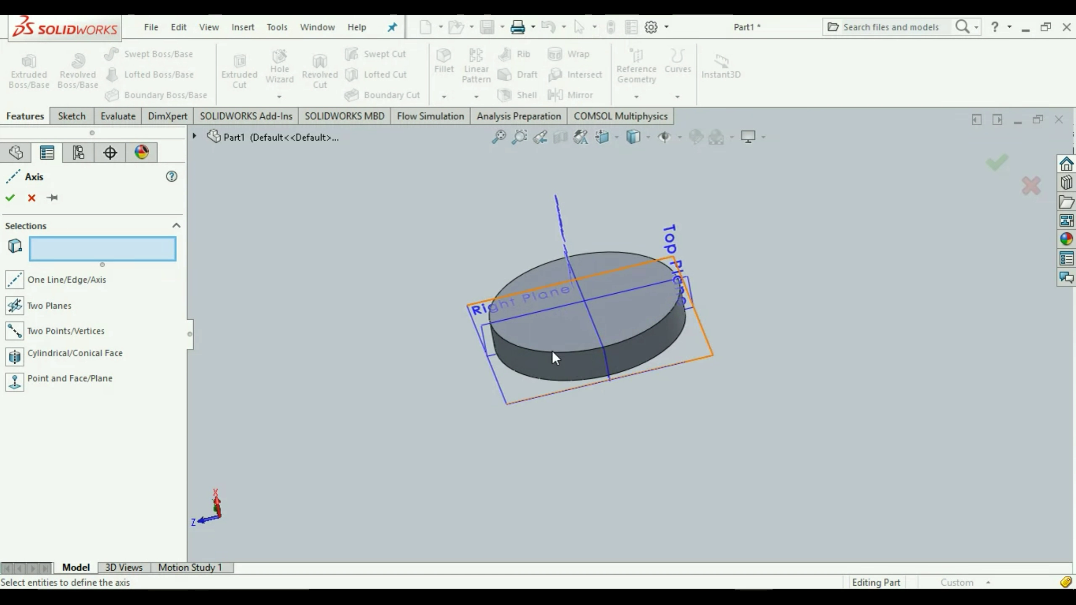
pyautogui.click(557, 359)
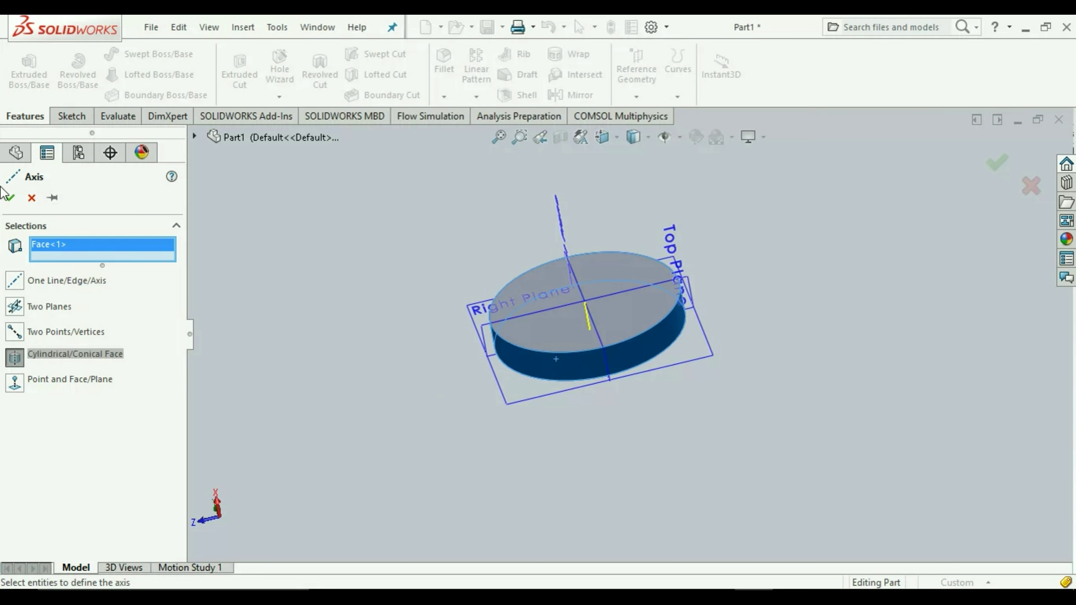
pyautogui.click(7, 203)
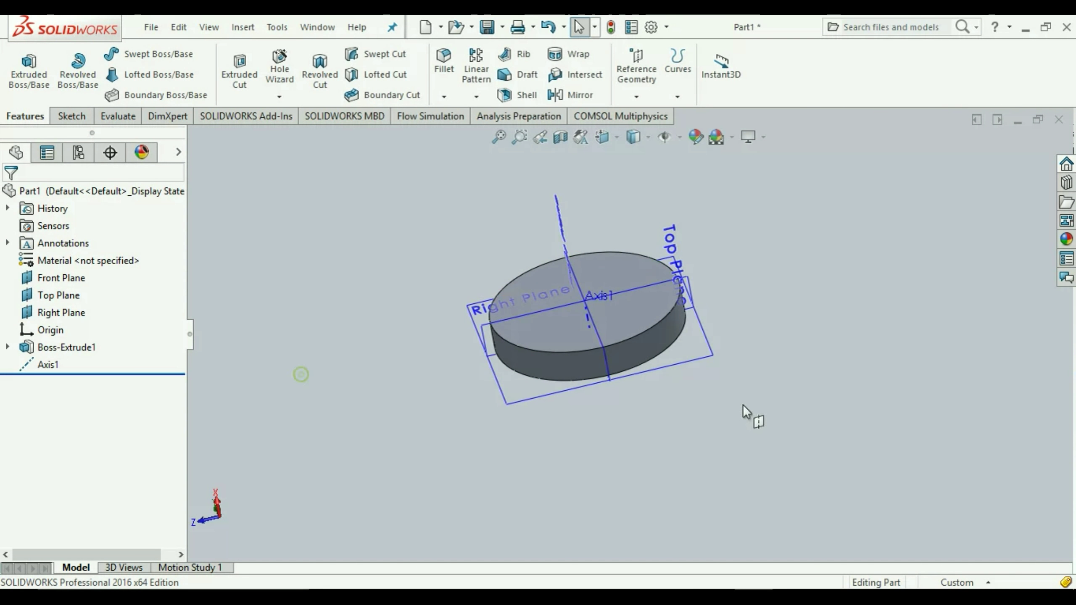
pyautogui.scroll(-3, 487, 254)
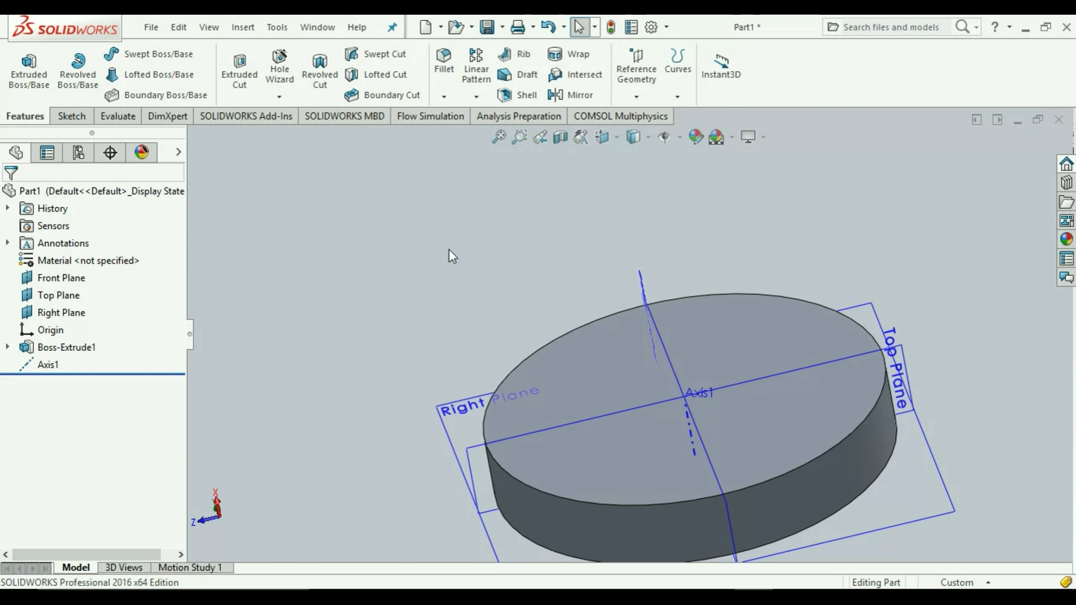
# Start a new sketch, Sketch2, on the Right Plane
pyautogui.click(71, 116)
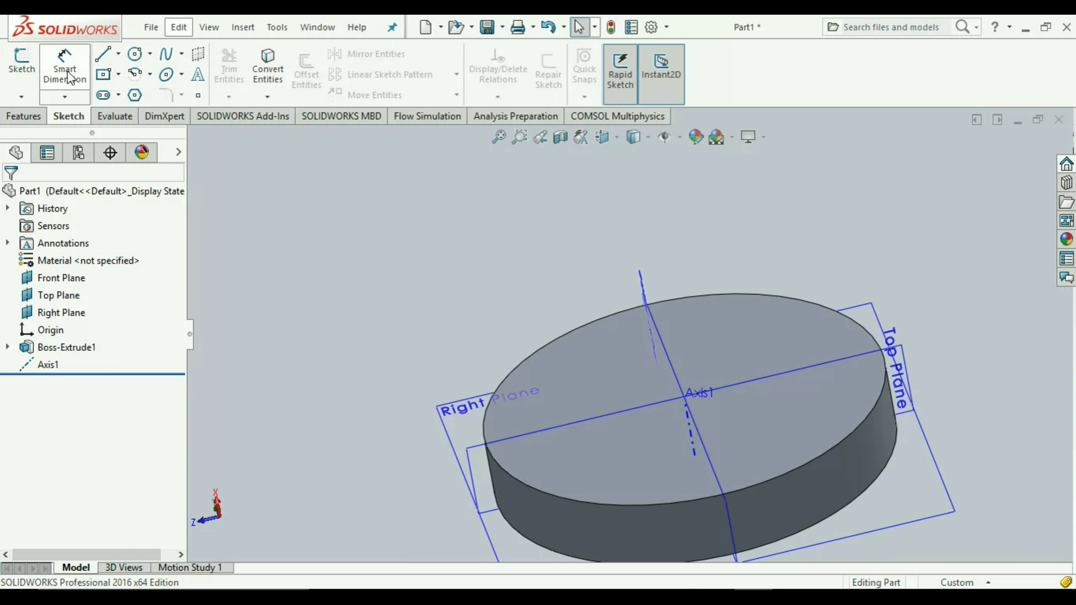
pyautogui.click(34, 63)
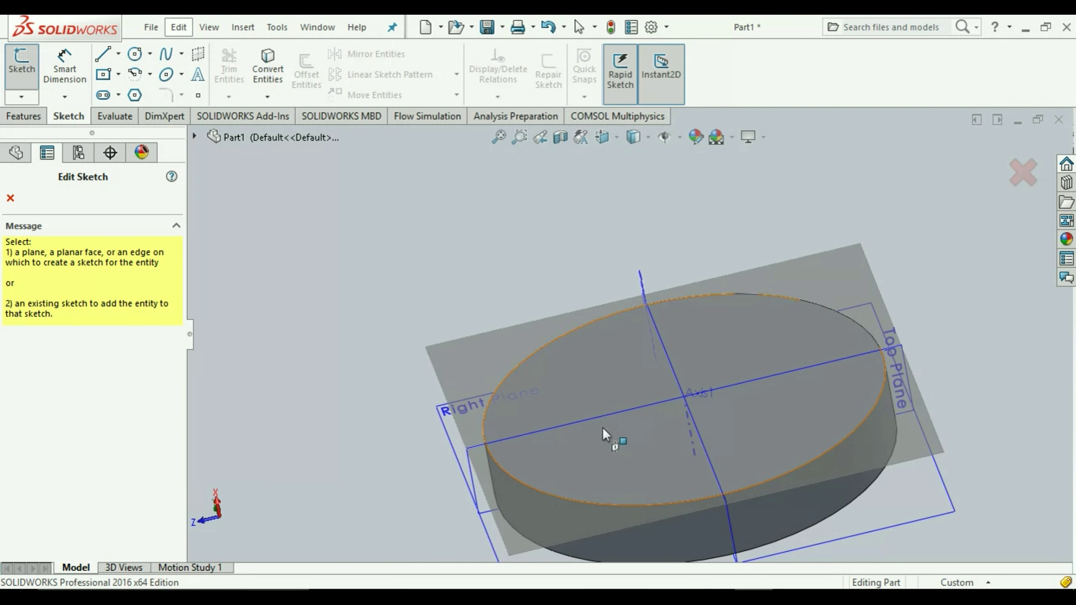
pyautogui.click(586, 460)
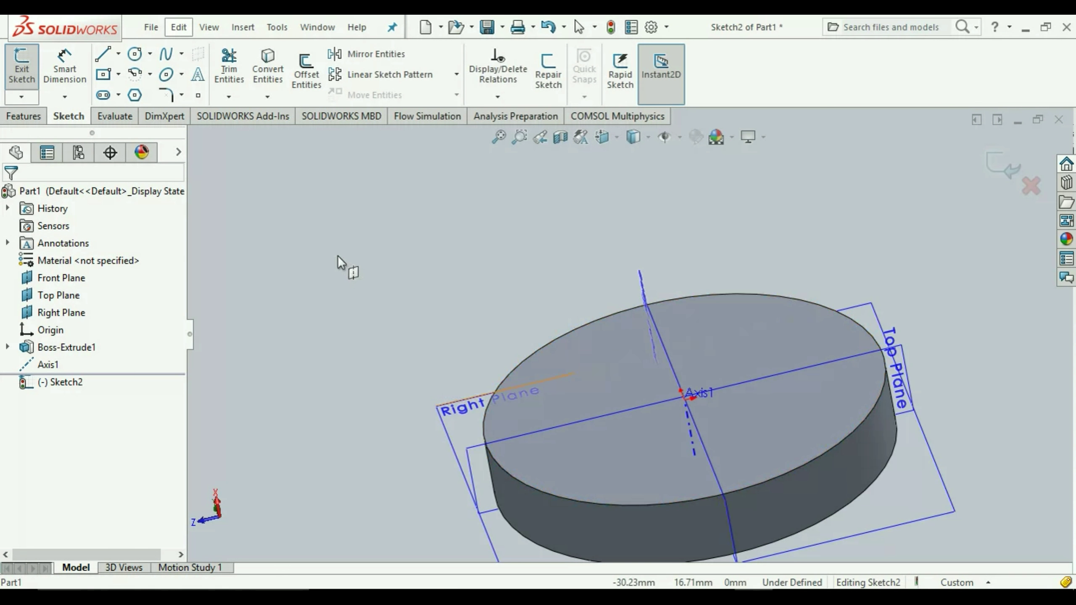
pyautogui.click(56, 388)
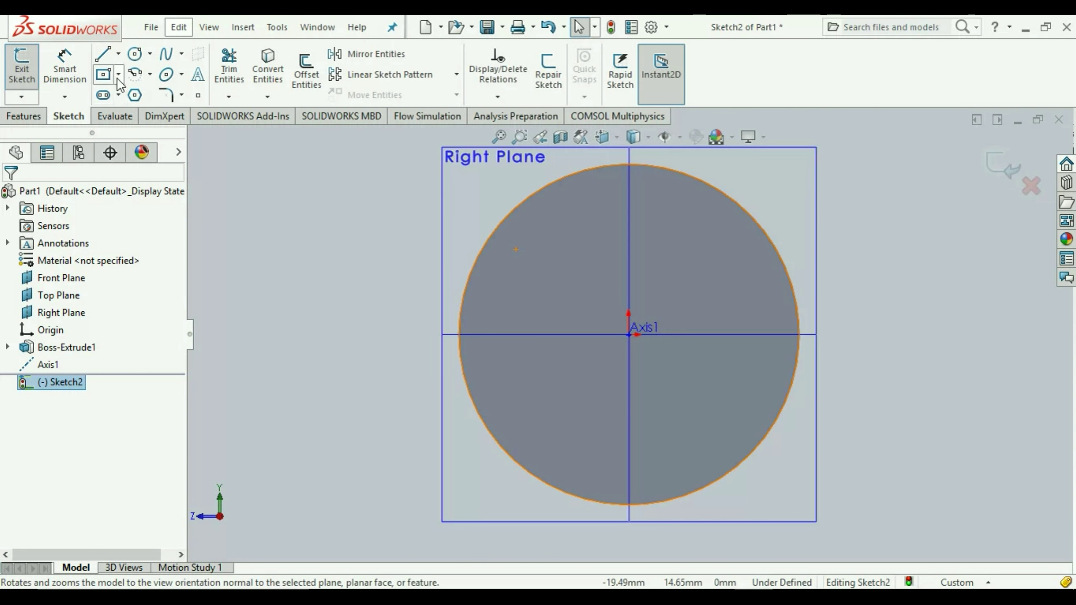
# Draw a 2.66 mm-radius peg circle near the disc's left rim and exit the sketch
pyautogui.click(141, 49)
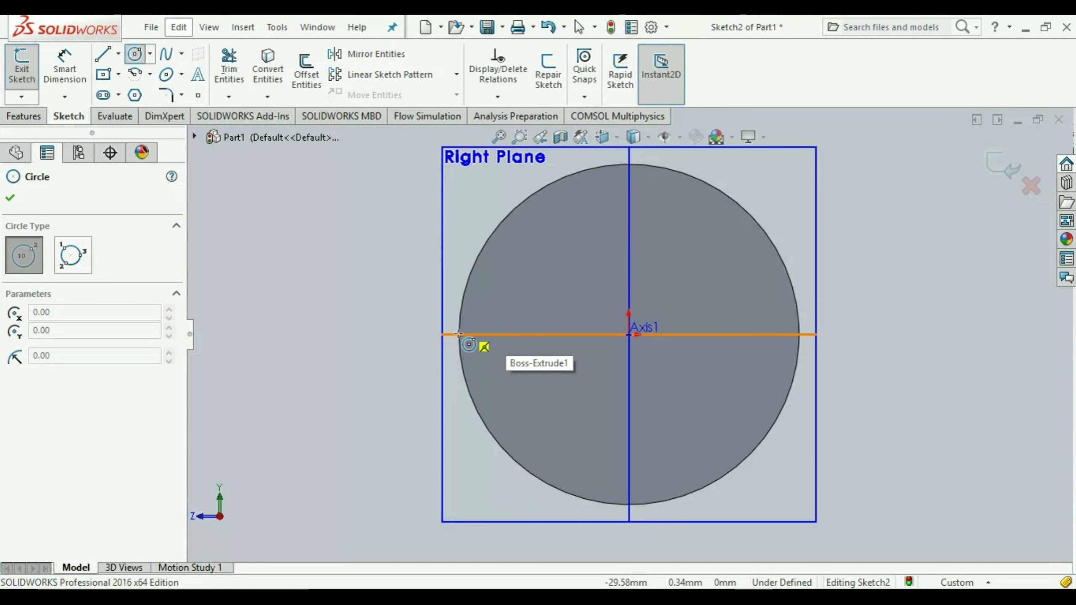
pyautogui.click(500, 334)
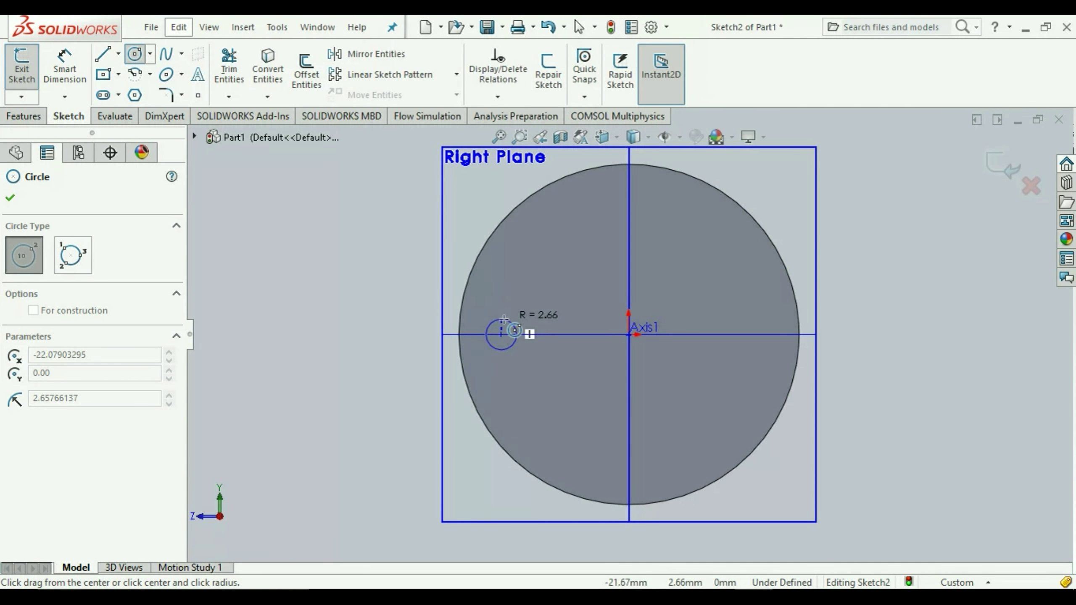
pyautogui.click(521, 326)
pyautogui.click(13, 193)
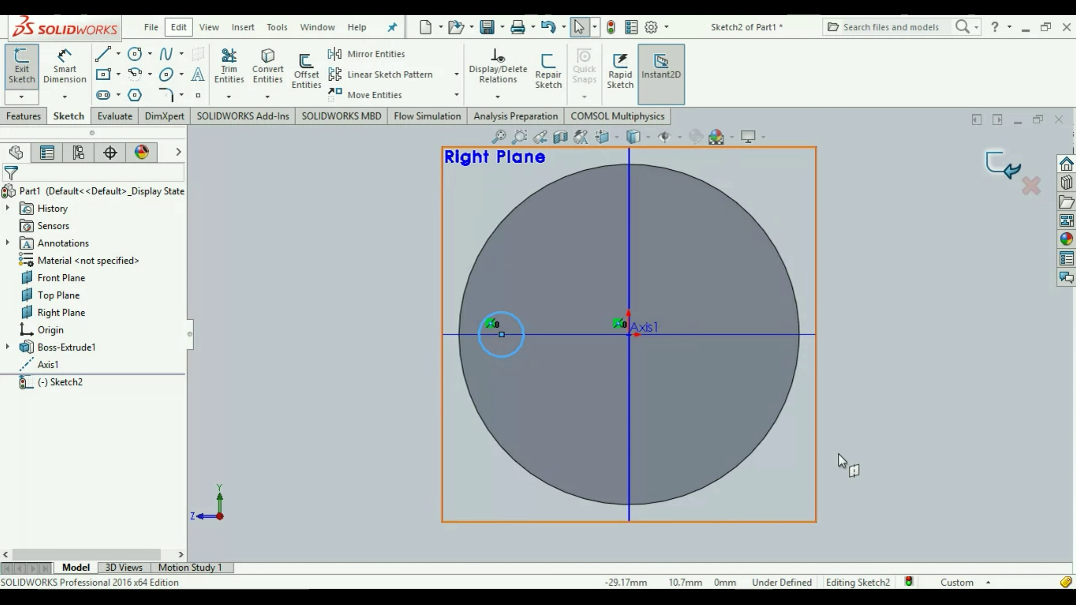
pyautogui.hotkey('ctrl', 'b')
pyautogui.moveTo(845, 466); pyautogui.dragTo(871, 323, button='middle')
pyautogui.moveTo(871, 323)
pyautogui.mouseDown()
pyautogui.moveTo(936, 234)
pyautogui.moveTo(936, 331)
pyautogui.mouseUp()
pyautogui.press('Escape')
# Extrude the small circle Blind 10.00 mm, merged, into the peg Boss-Extrude2
pyautogui.click(23, 116)
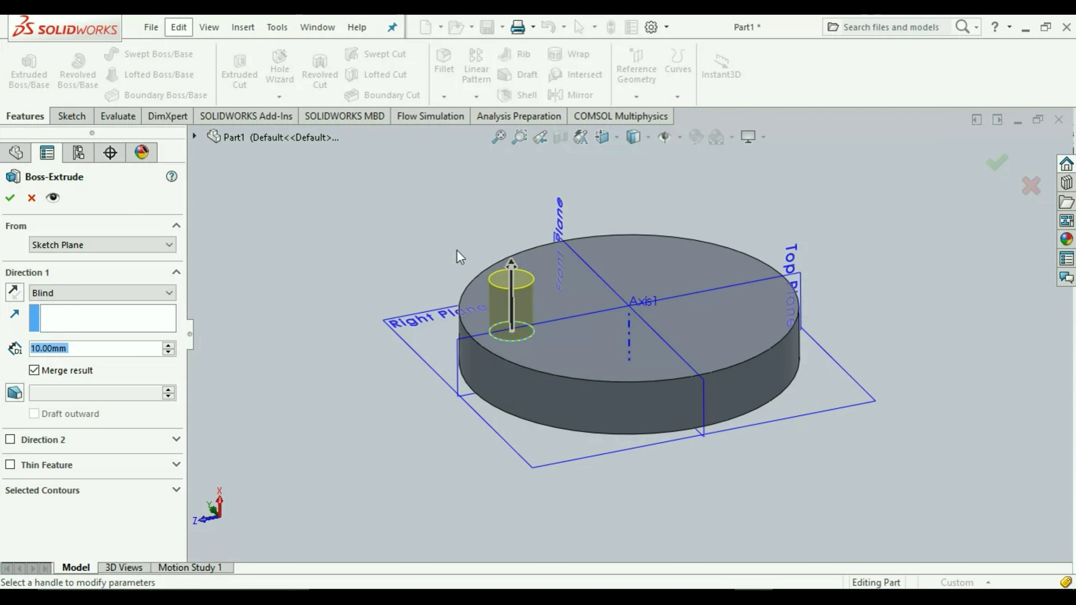
pyautogui.click(17, 196)
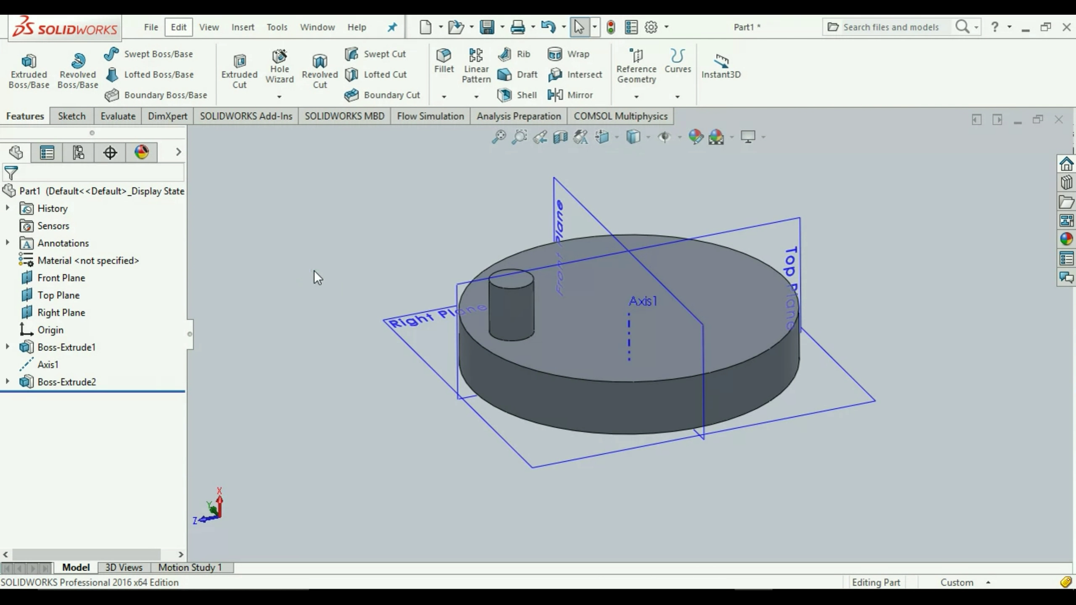
pyautogui.click(243, 27)
pyautogui.moveTo(284, 122)
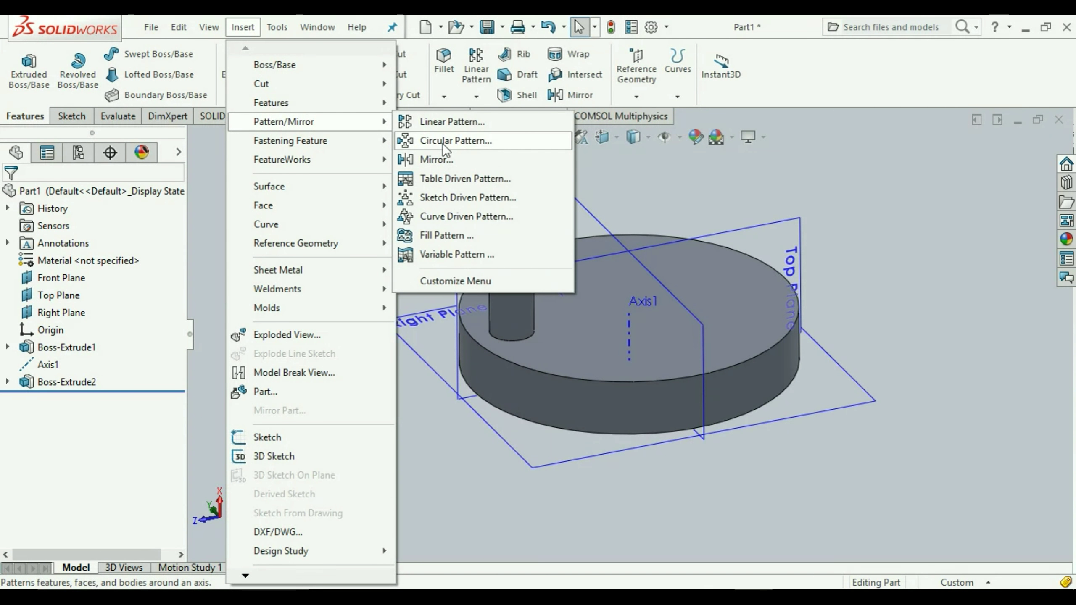
# Start a Circular Pattern feature from the Pattern/Mirror list
pyautogui.click(442, 141)
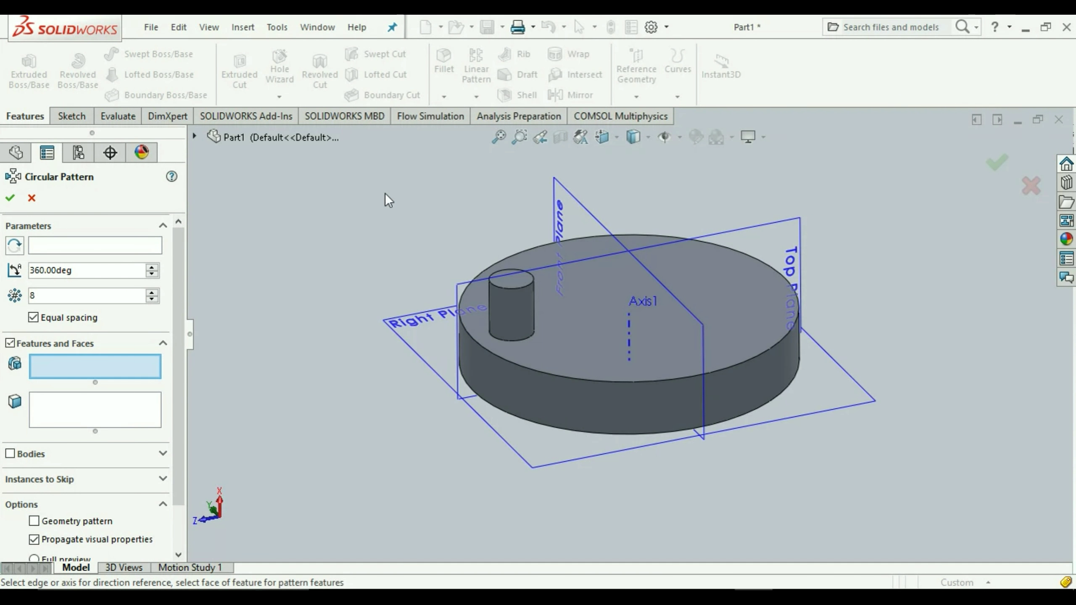
# Pattern peg Boss-Extrude2 around Axis1, previewing 8 equally spaced copies over 360 degrees
pyautogui.click(10, 453)
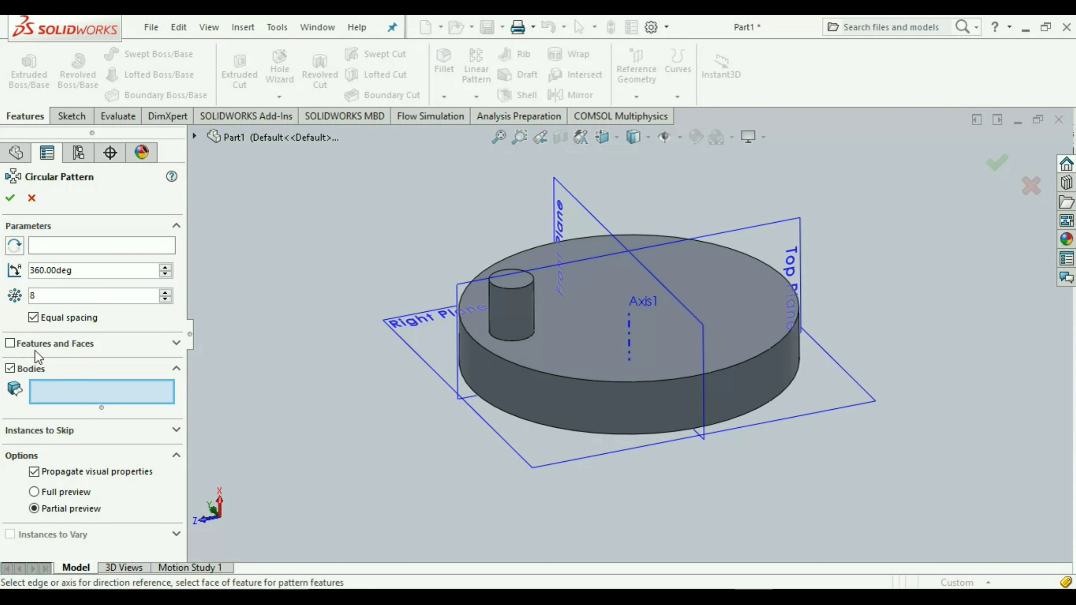
pyautogui.click(10, 343)
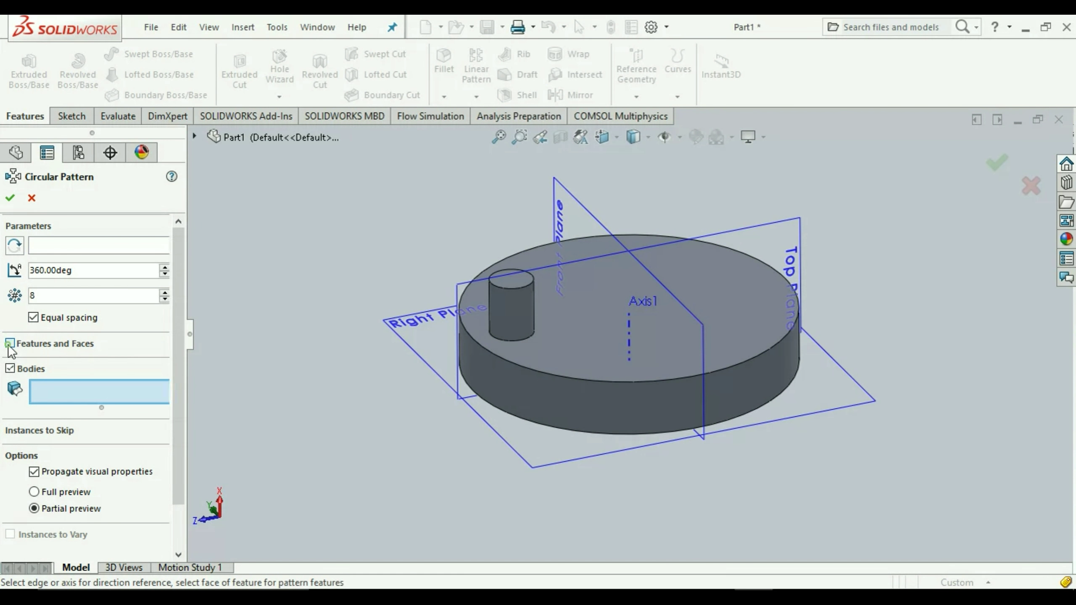
pyautogui.click(506, 309)
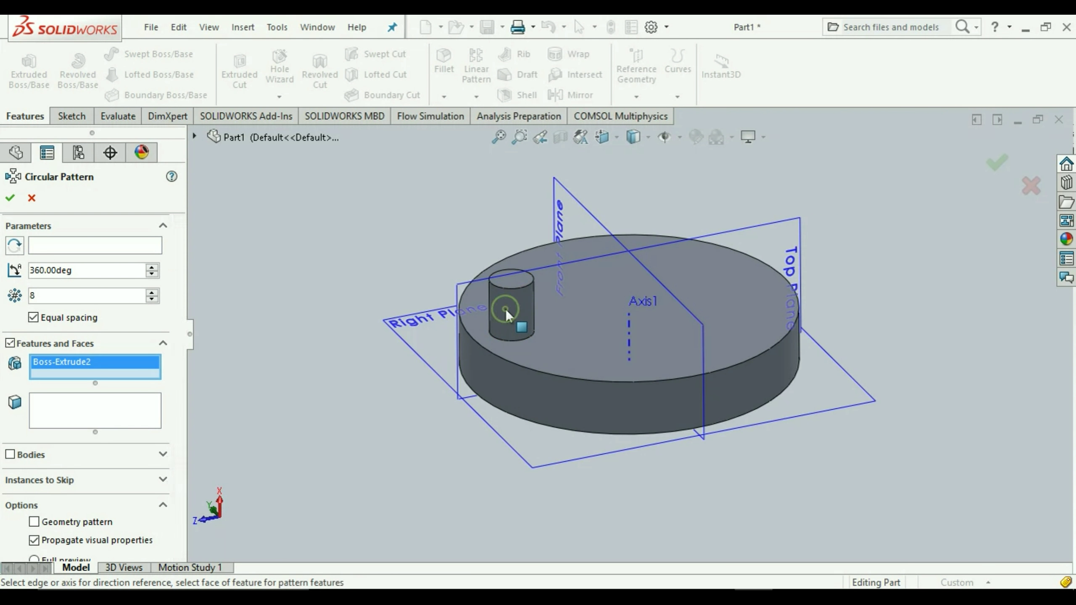
pyautogui.click(86, 244)
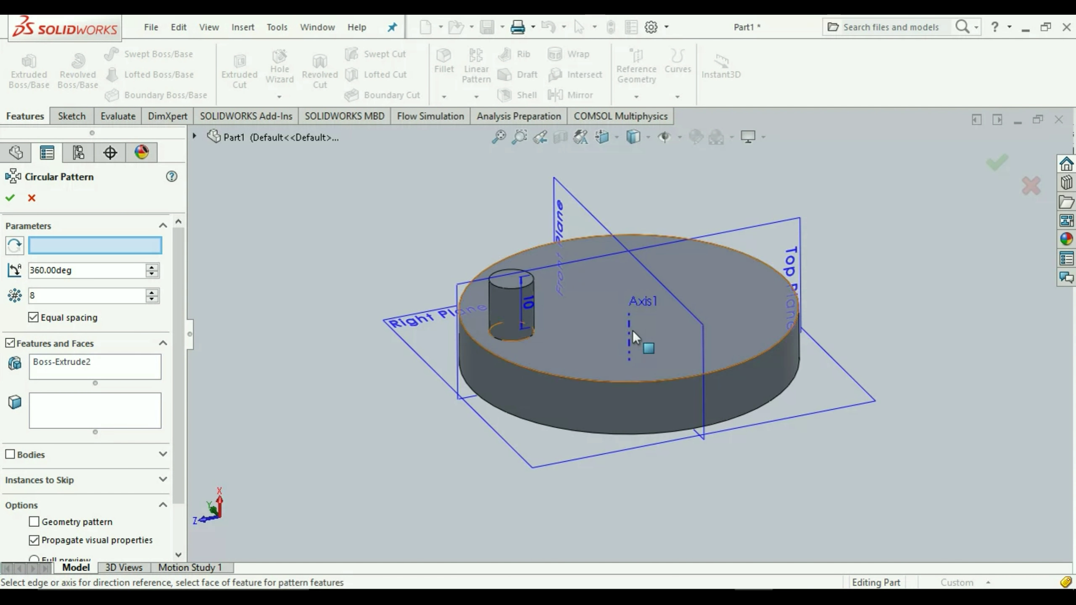
pyautogui.click(630, 331)
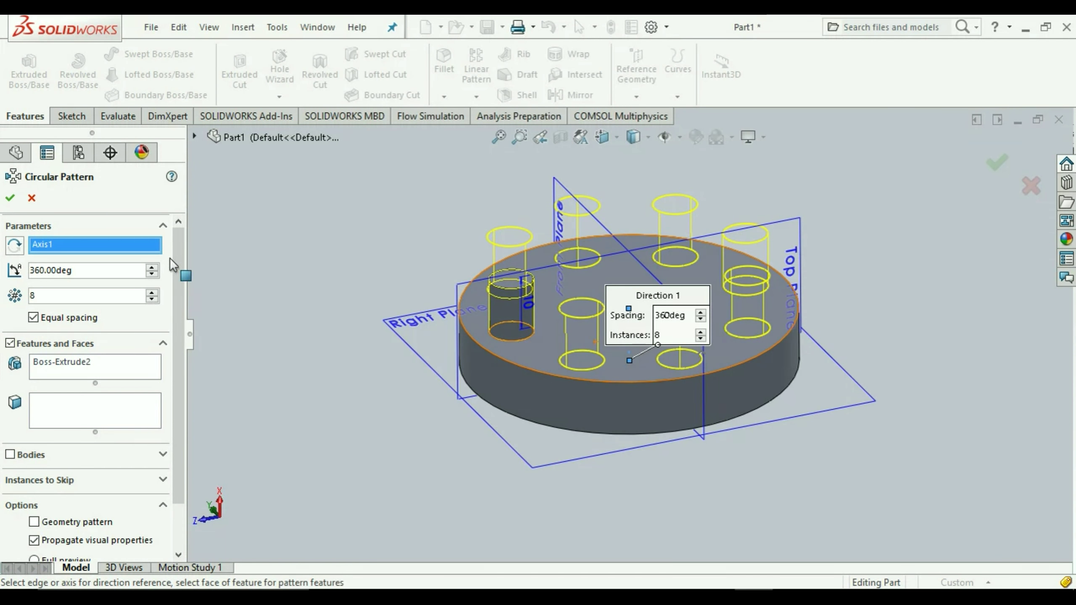
pyautogui.moveTo(462, 184)
pyautogui.mouseDown(button='middle')
pyautogui.moveTo(447, 381)
pyautogui.moveTo(453, 341)
pyautogui.mouseUp(button='middle')
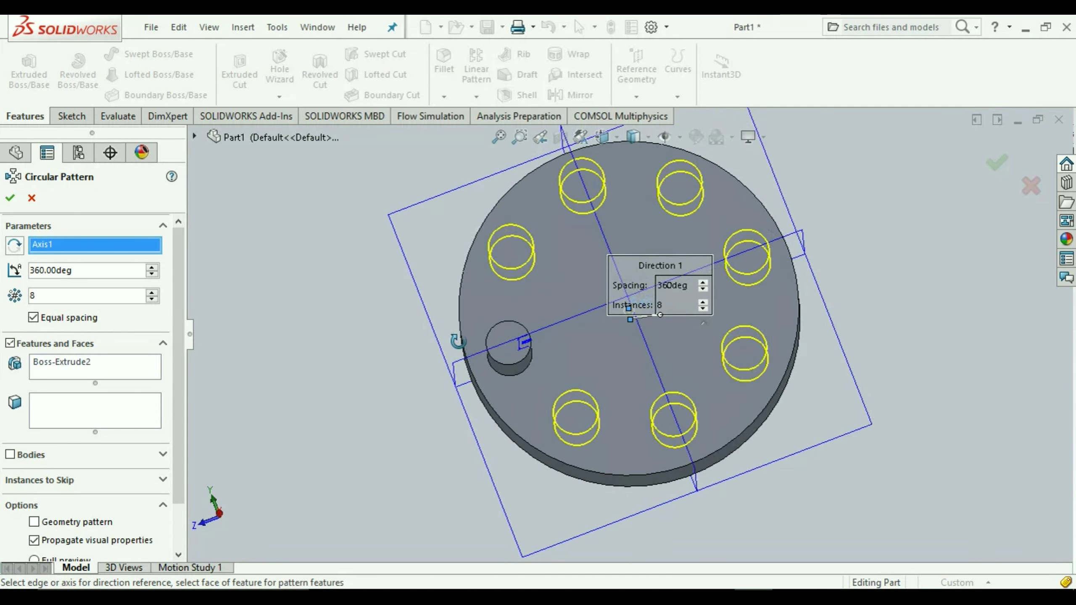
# Test peg instance counts such as 6 and 10, ending the preview at 4
pyautogui.click(151, 293)
pyautogui.click(151, 293)
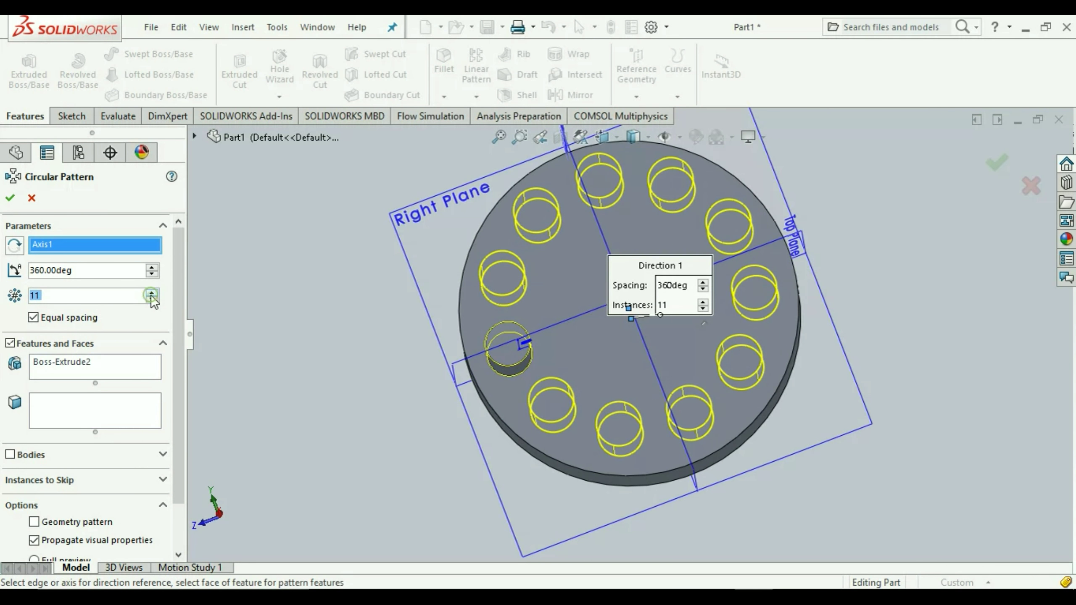
pyautogui.click(153, 299)
pyautogui.click(153, 299)
pyautogui.click(153, 299)
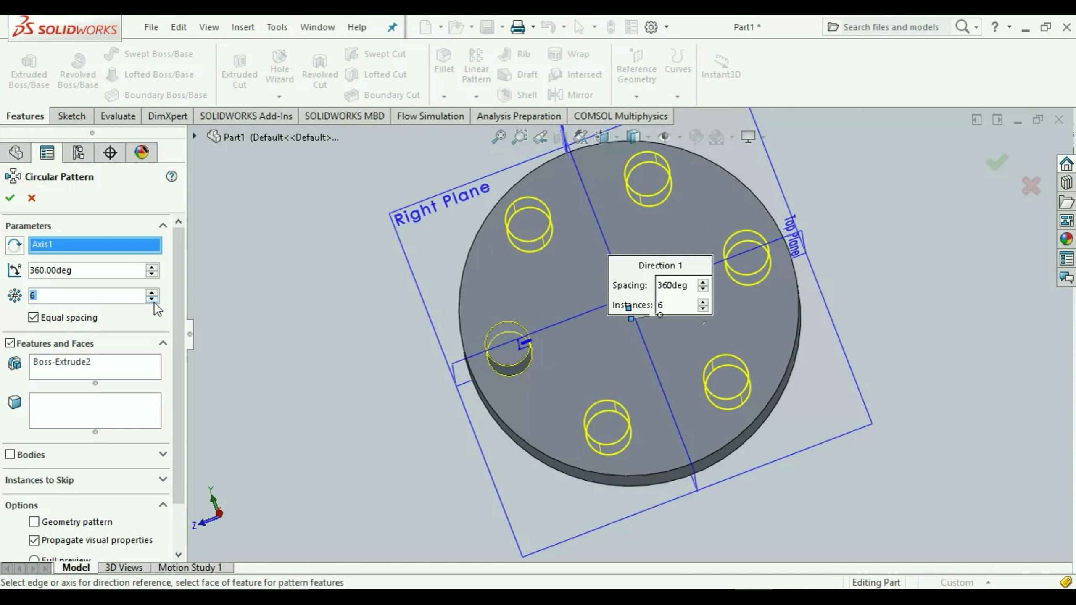
pyautogui.click(151, 293)
pyautogui.click(151, 293)
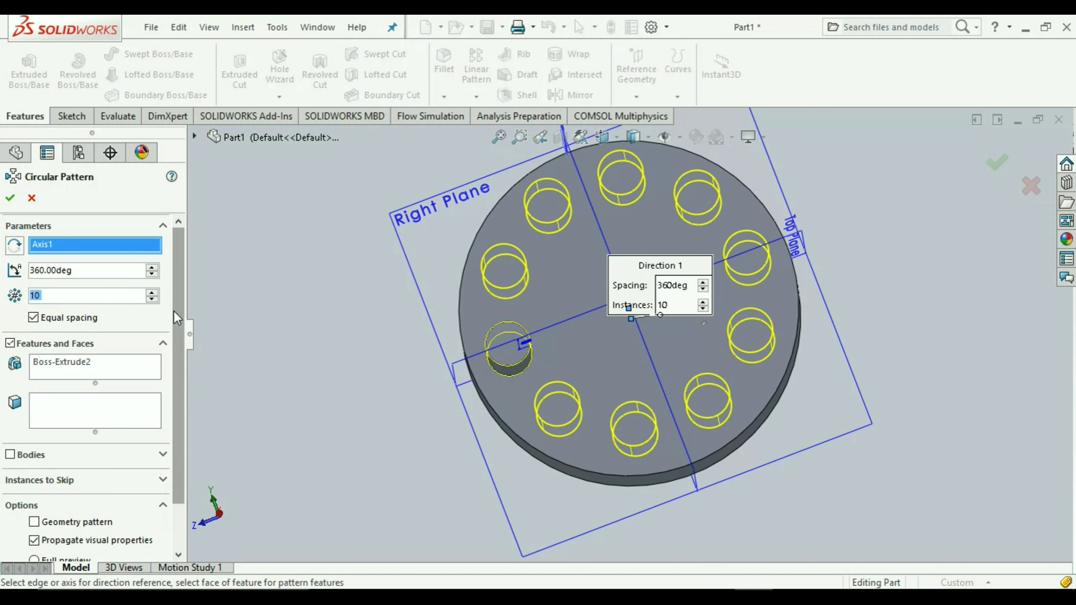
pyautogui.scroll(-2, 176, 317)
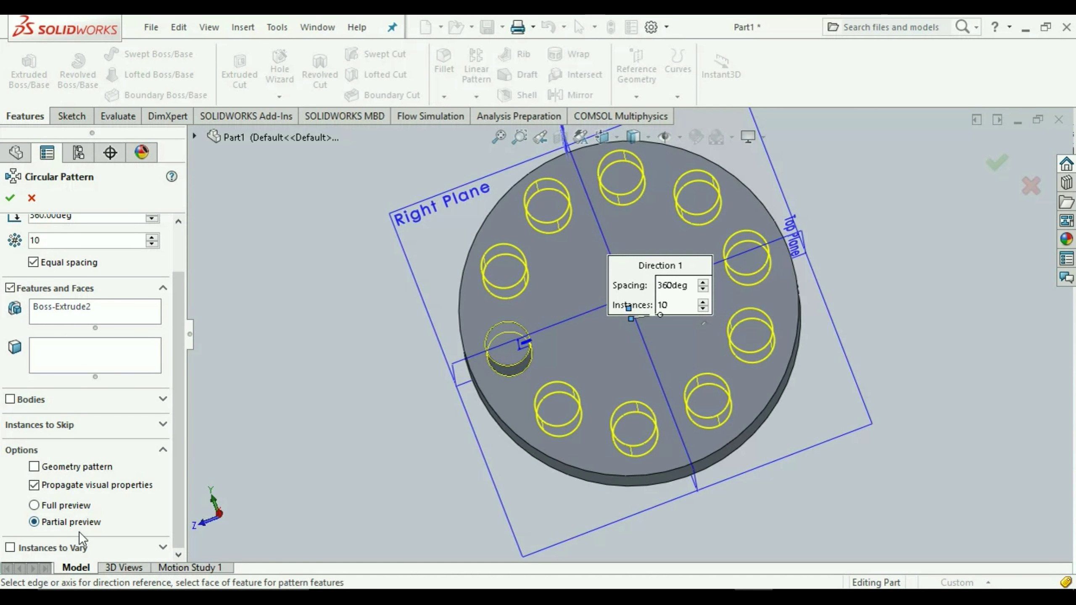
pyautogui.scroll(2, 58, 244)
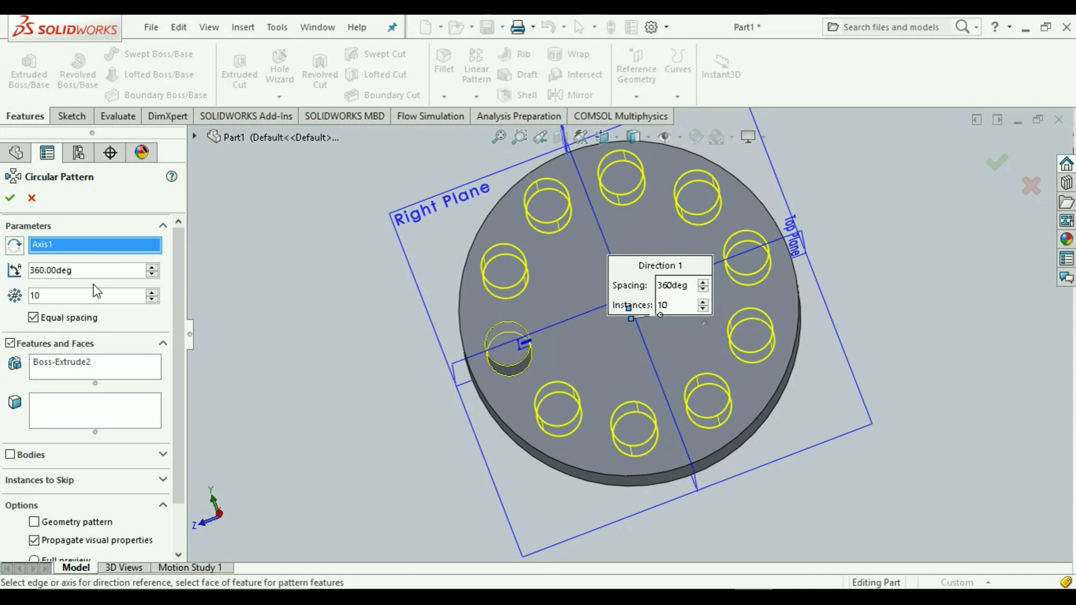
pyautogui.click(151, 300)
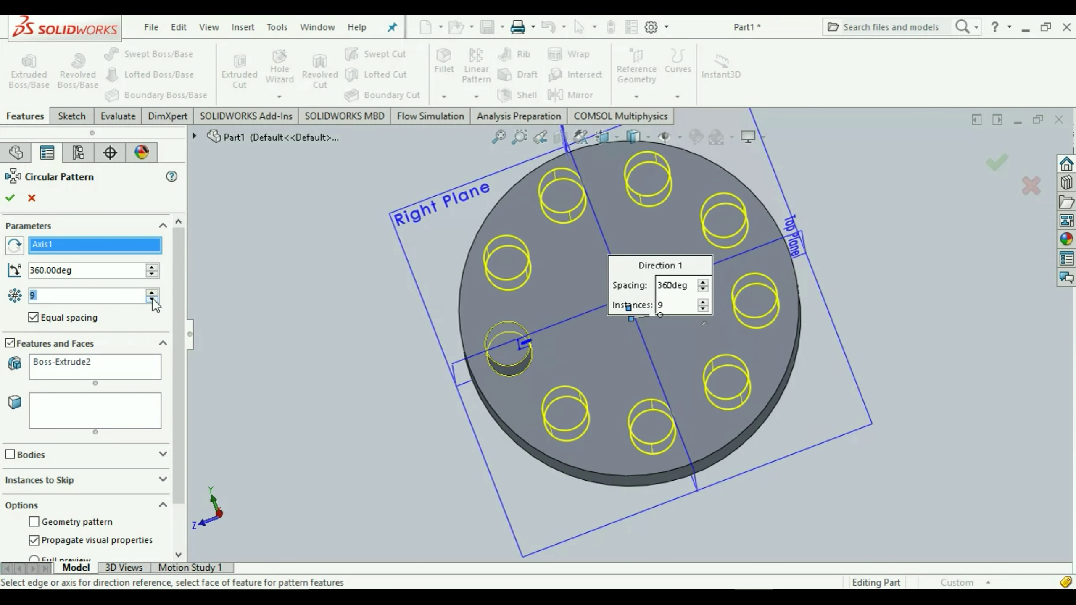
pyautogui.click(152, 299)
pyautogui.click(152, 299)
pyautogui.click(152, 299)
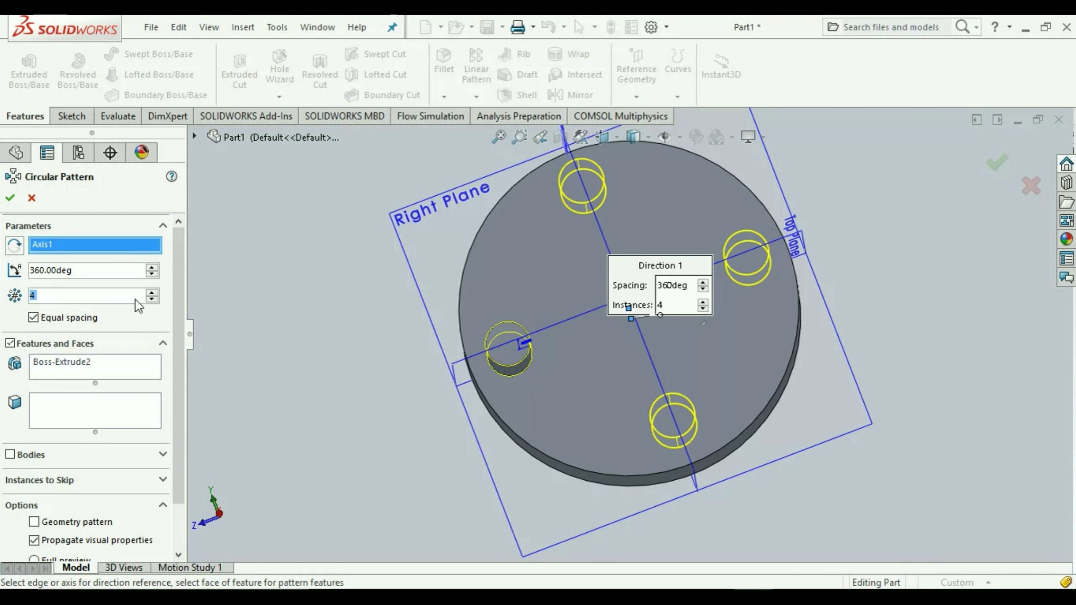
pyautogui.click(53, 270)
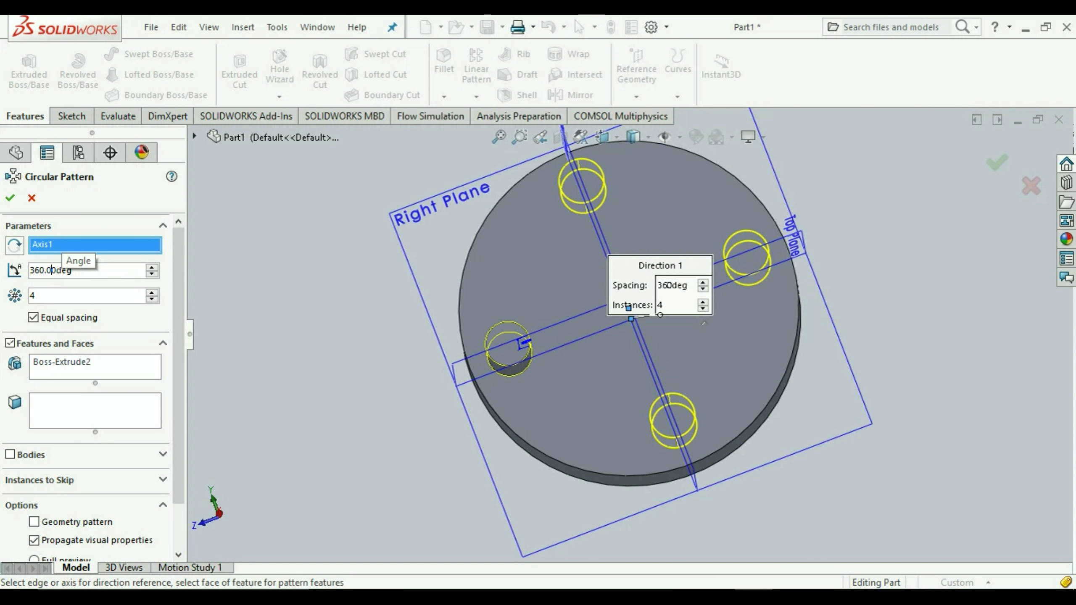
# Preview the circular pattern at a 180° total angle, then set it back to 360°
pyautogui.press('BackSpace')
pyautogui.press('BackSpace')
pyautogui.press('BackSpace')
pyautogui.press('BackSpace')
pyautogui.press('BackSpace')
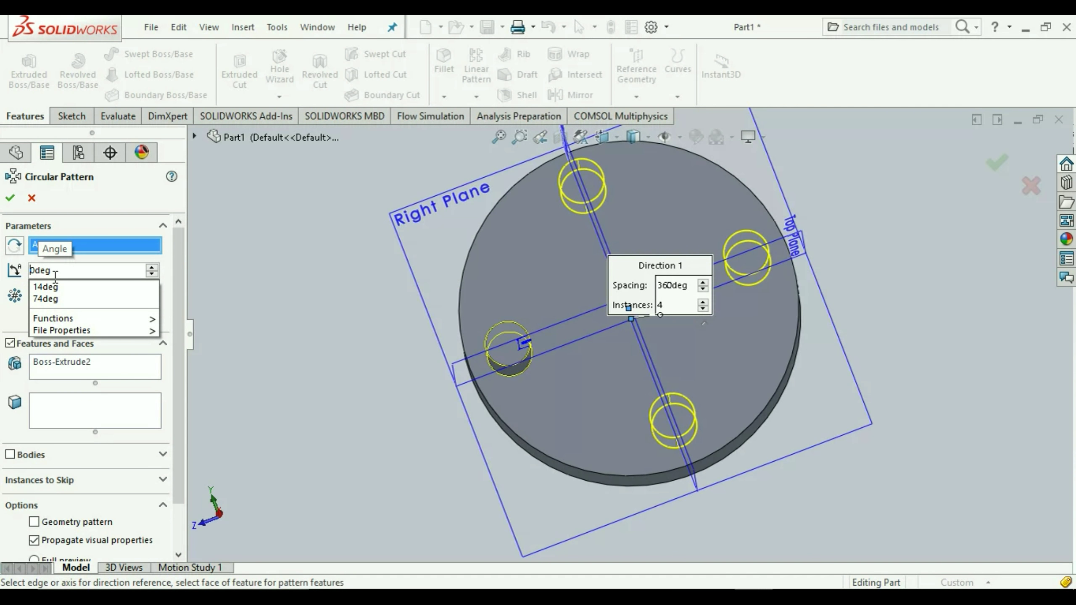
pyautogui.write('18')
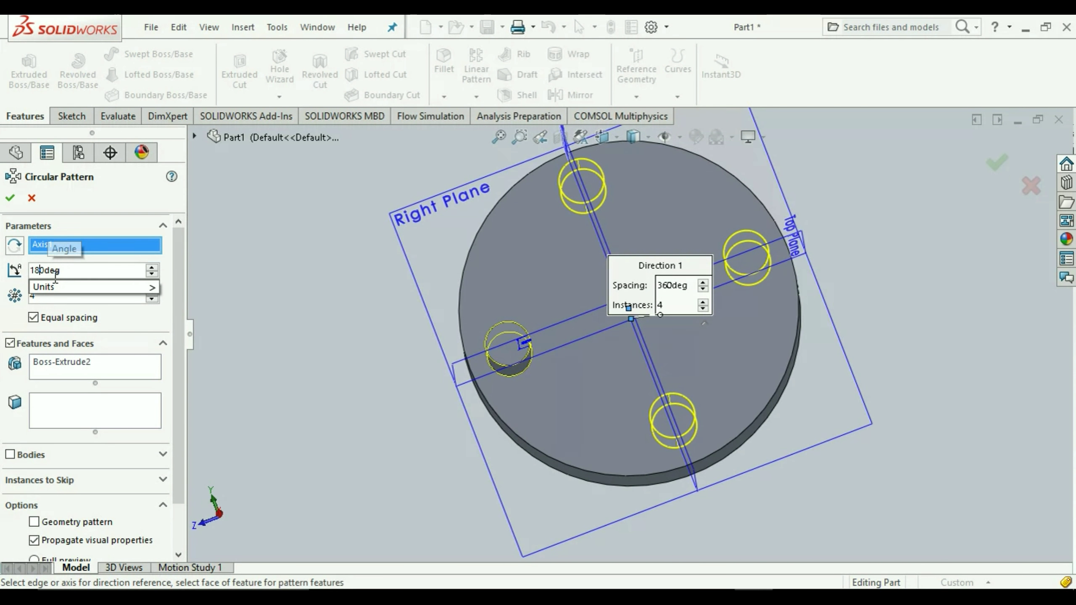
pyautogui.click(170, 252)
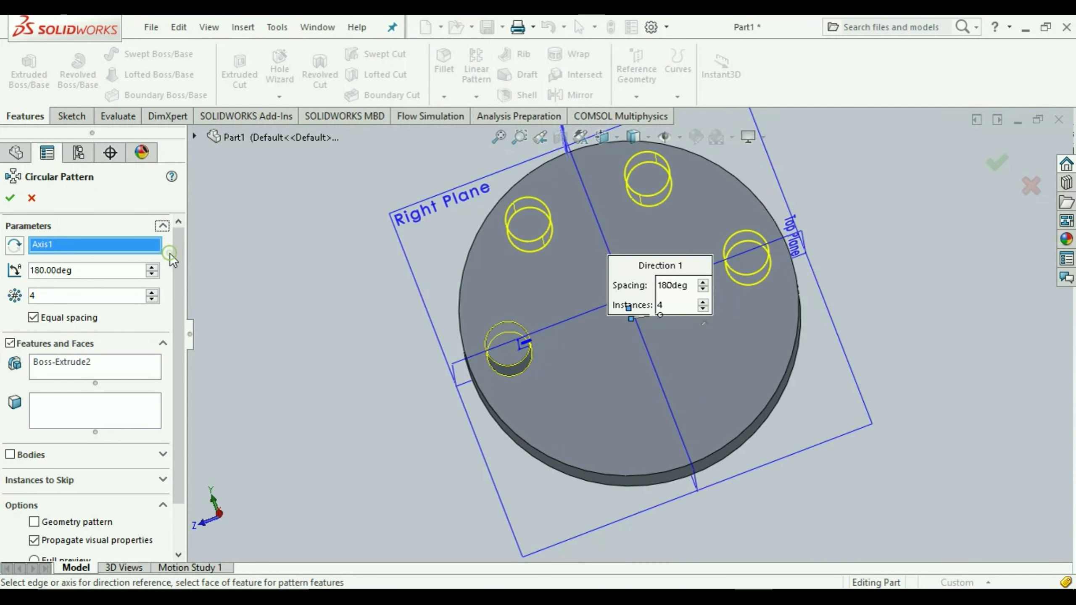
pyautogui.moveTo(440, 443); pyautogui.dragTo(437, 444, button='middle')
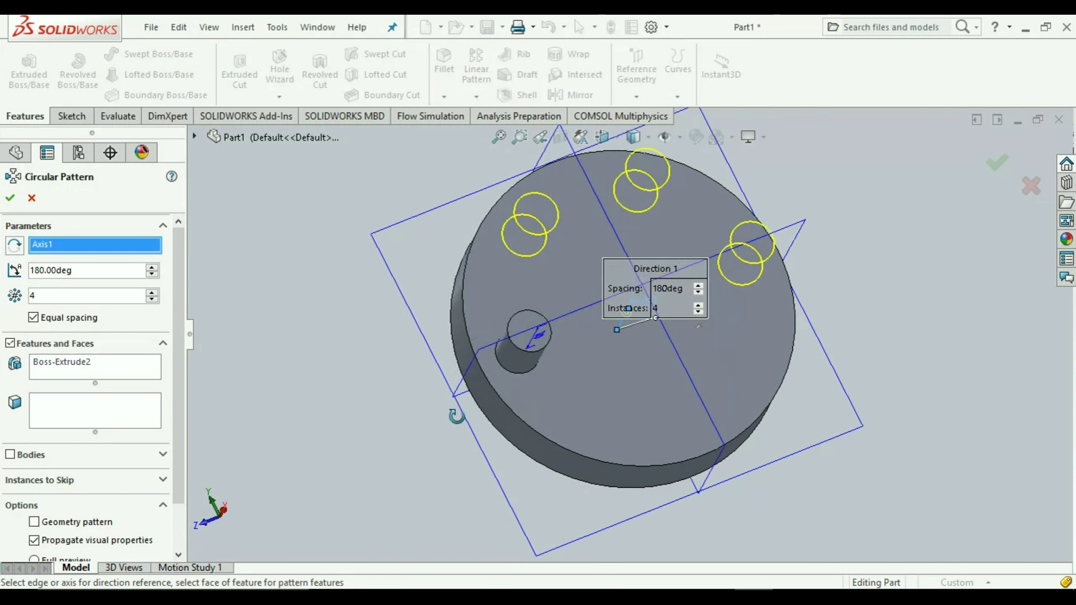
pyautogui.click(153, 266)
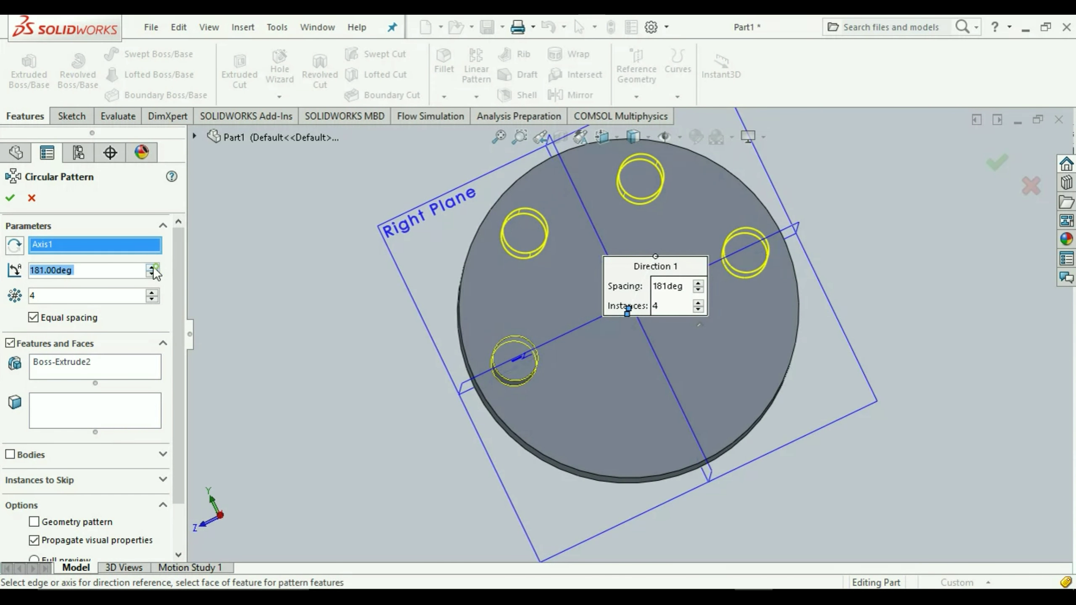
pyautogui.moveTo(153, 267); pyautogui.dragTo(152, 265)
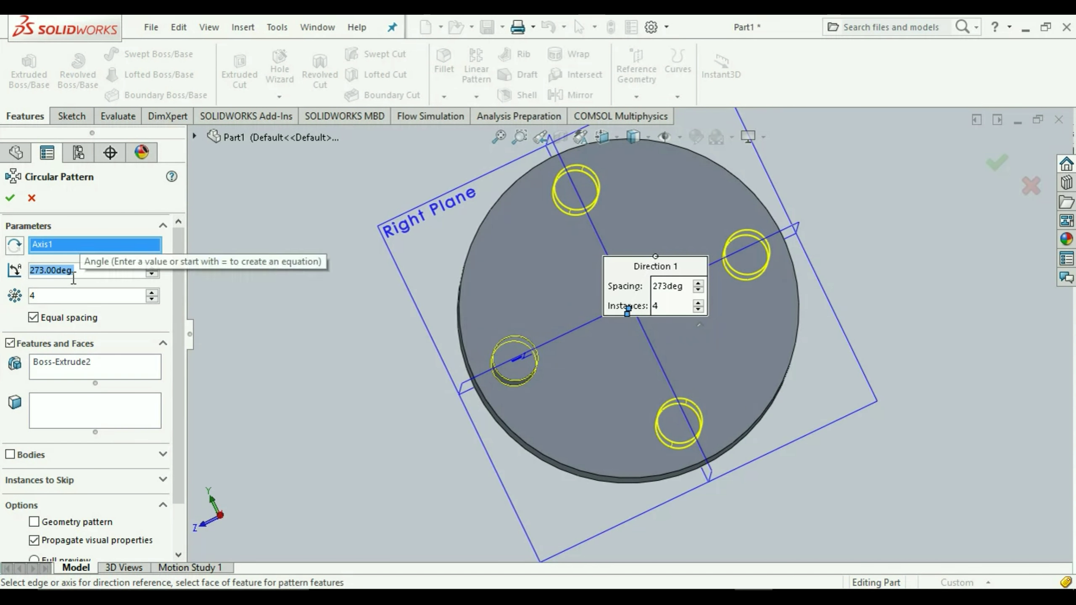
pyautogui.write('360')
pyautogui.moveTo(88, 286)
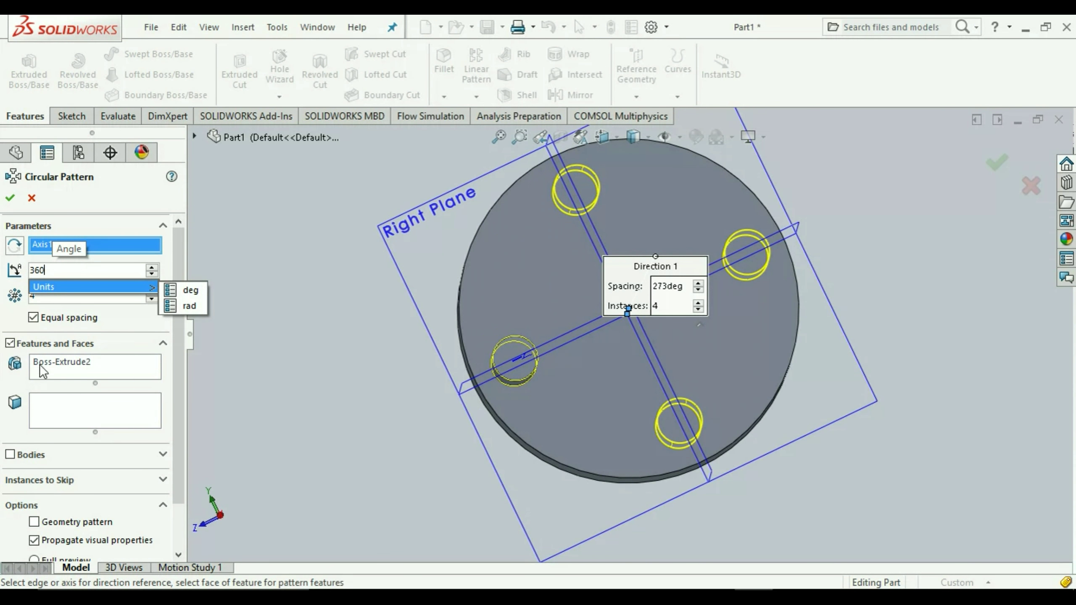
pyautogui.press('Return')
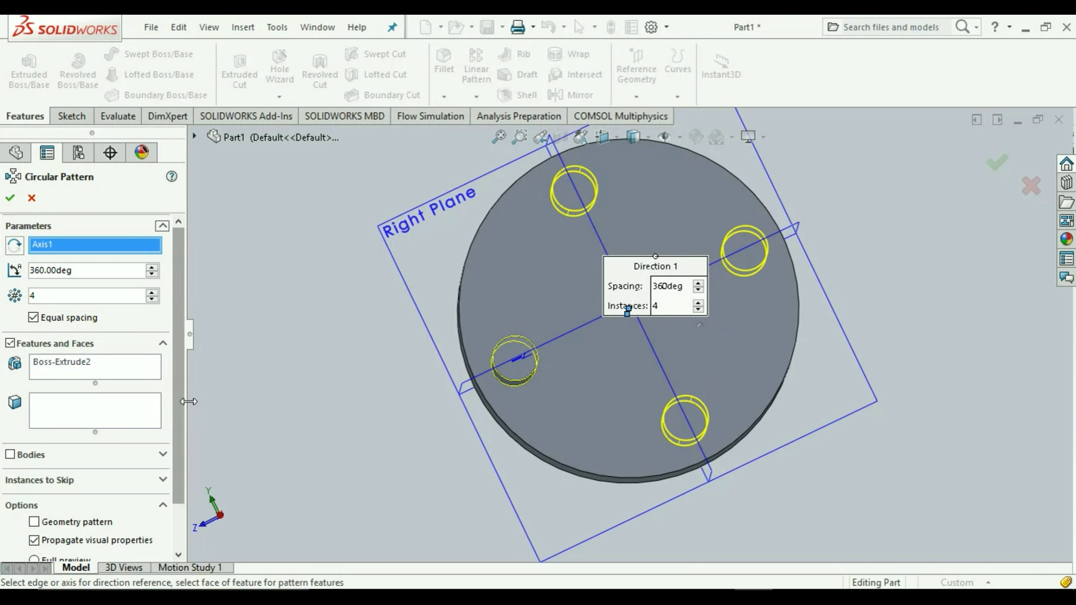
# Set the pattern to 10 instances and accept CirPattern1
pyautogui.click(154, 293)
pyautogui.click(152, 293)
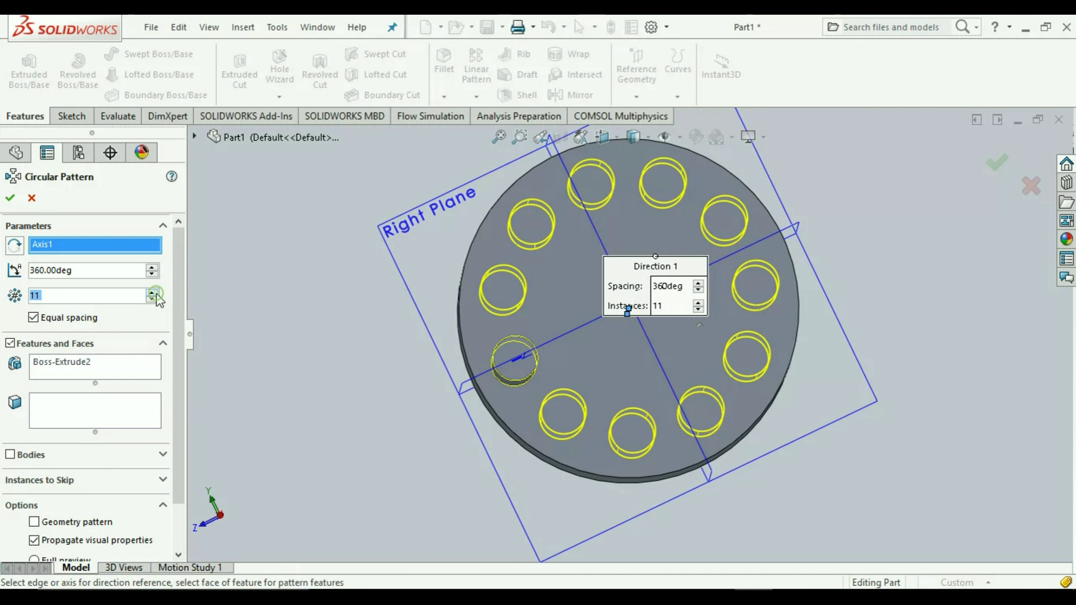
pyautogui.click(151, 292)
pyautogui.click(155, 293)
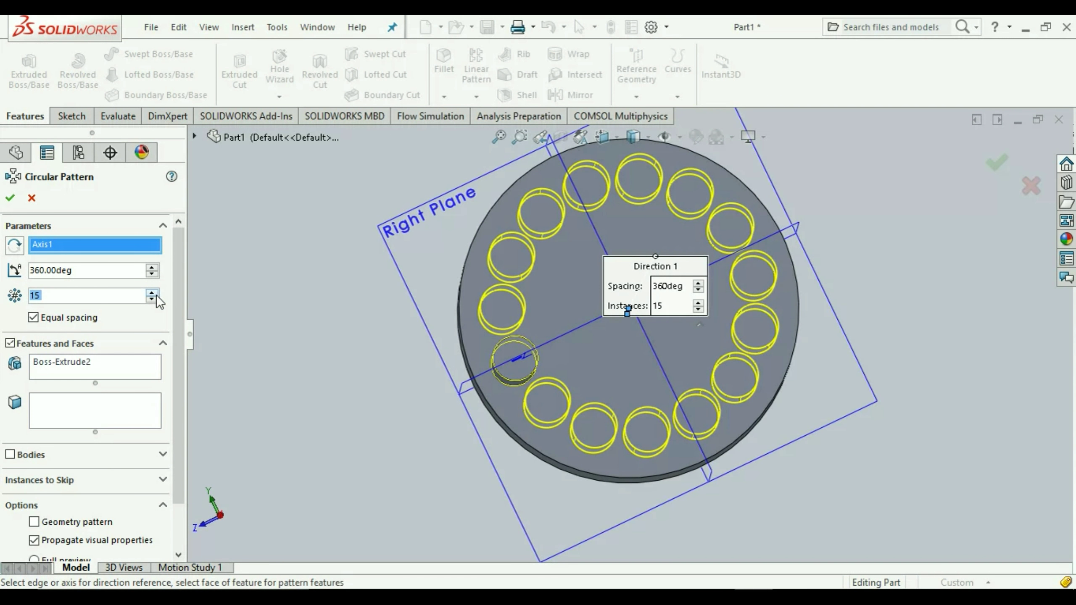
pyautogui.click(153, 299)
pyautogui.click(153, 299)
pyautogui.click(153, 298)
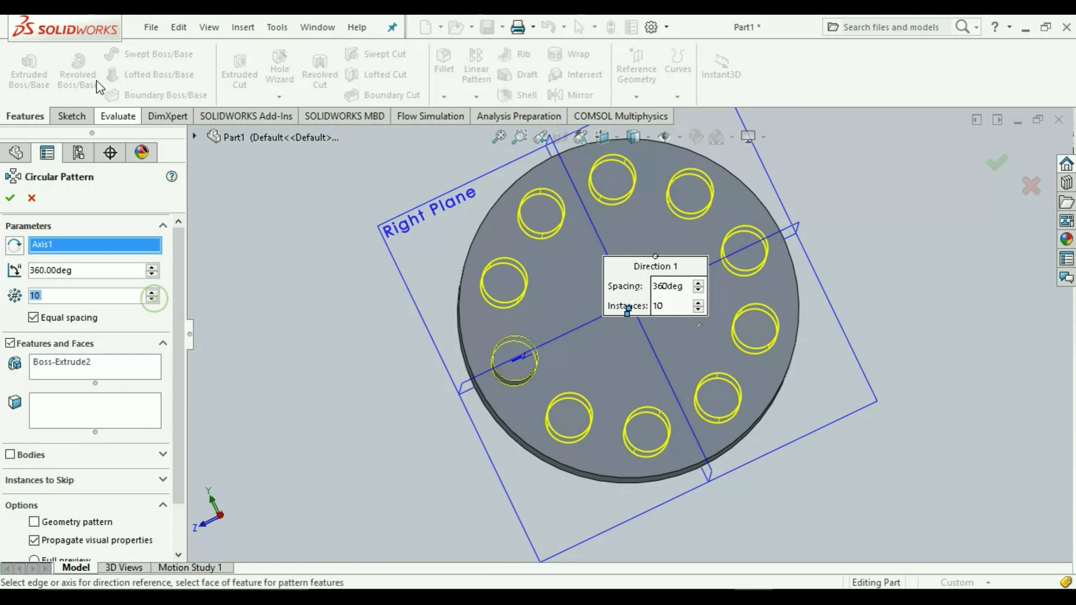
pyautogui.click(10, 198)
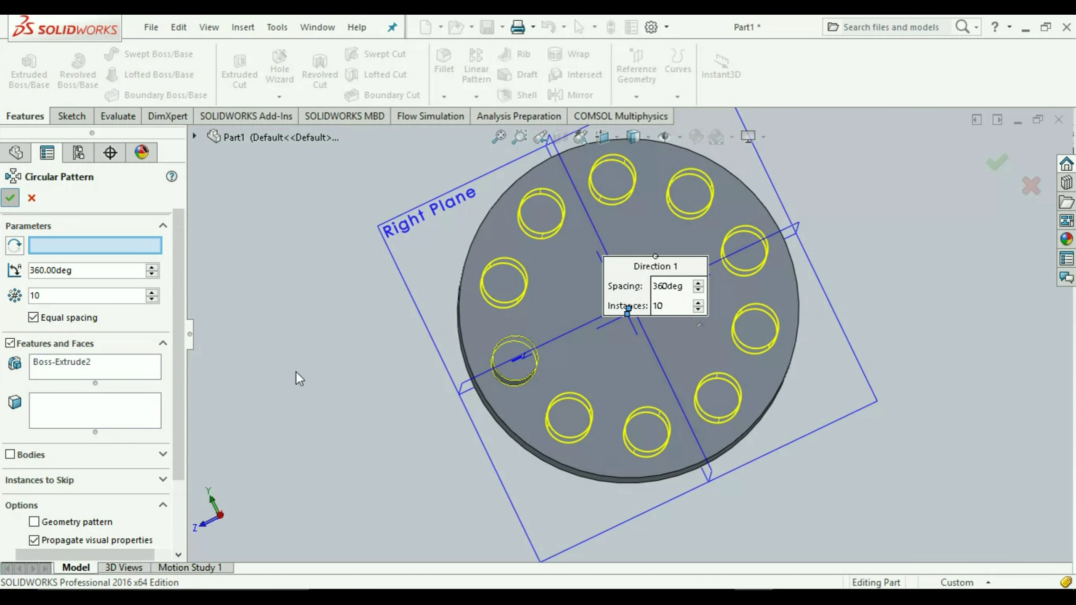
pyautogui.moveTo(366, 451)
pyautogui.mouseDown(button='middle')
pyautogui.moveTo(386, 312)
pyautogui.moveTo(384, 469)
pyautogui.moveTo(435, 516)
pyautogui.moveTo(511, 444)
pyautogui.moveTo(376, 396)
pyautogui.moveTo(376, 406)
pyautogui.mouseUp(button='middle')
# Zoom in and out on the finished disc to inspect its ten pegs
pyautogui.scroll(3, 452, 388)
pyautogui.scroll(-3, 636, 318)
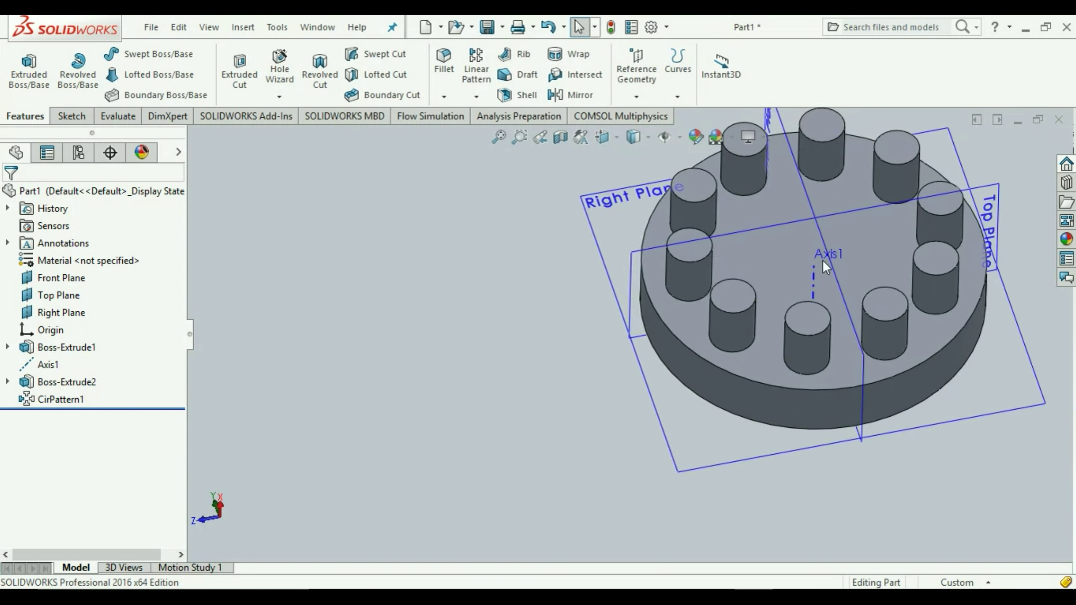
pyautogui.scroll(3, 475, 337)
pyautogui.scroll(-3, 847, 250)
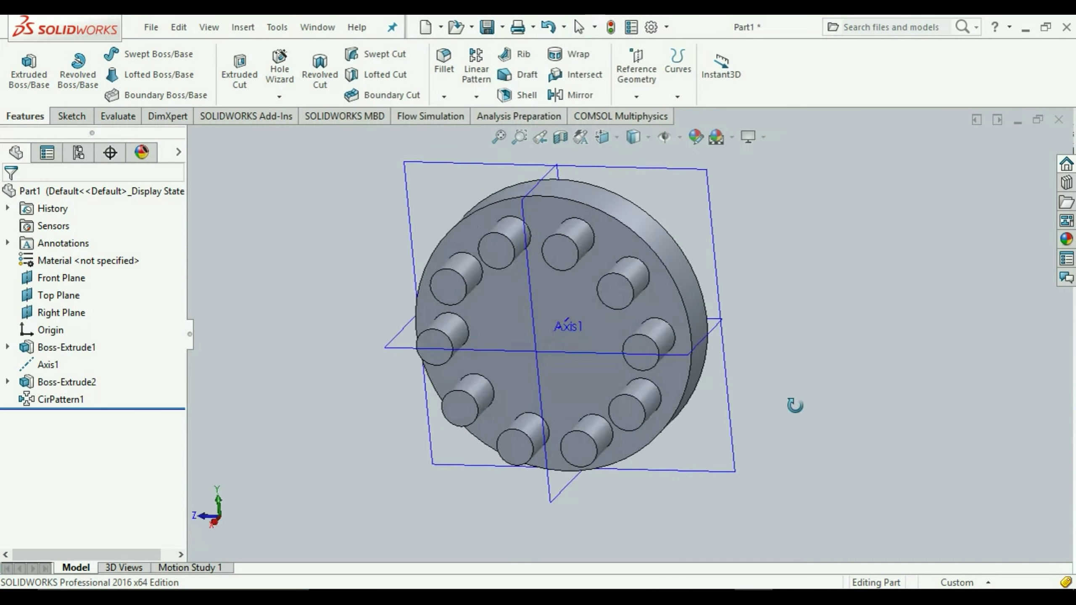